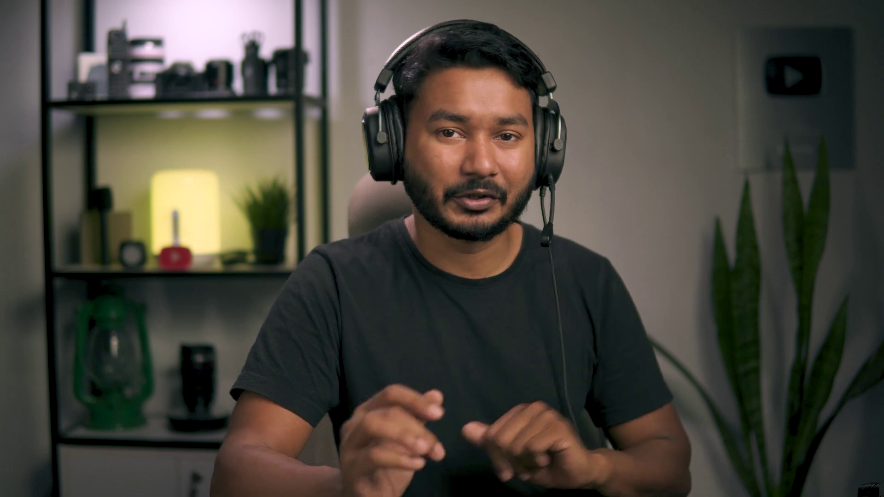
pyautogui.click(400, 487)
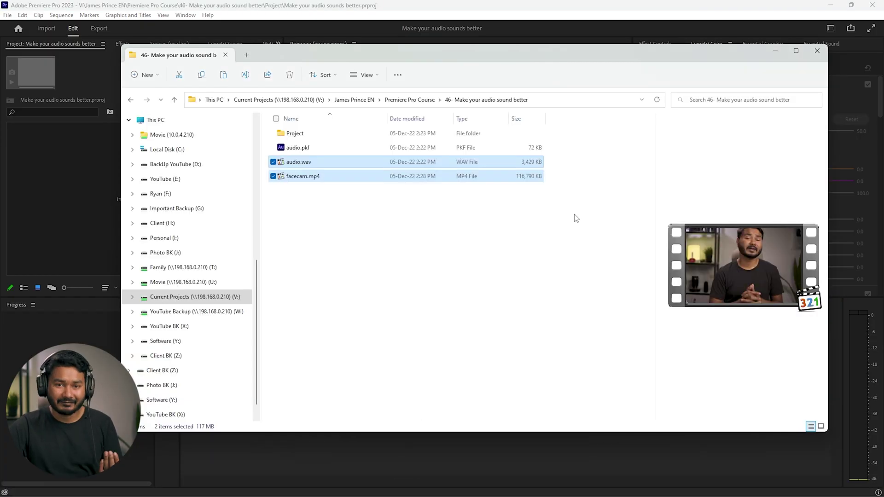
# - Import audio.wav and facecam.mp4 into the project and create a sequence from facecam.mp4
pyautogui.click(396, 240)
pyautogui.click(298, 183)
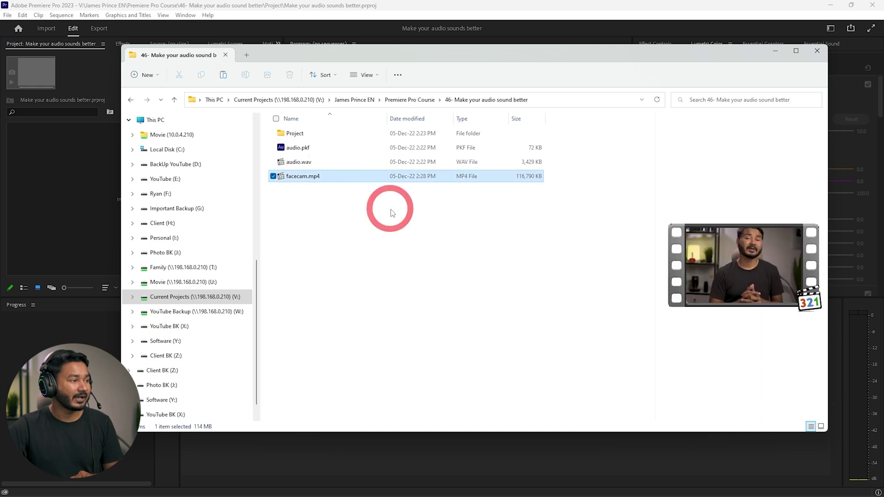
pyautogui.click(305, 162)
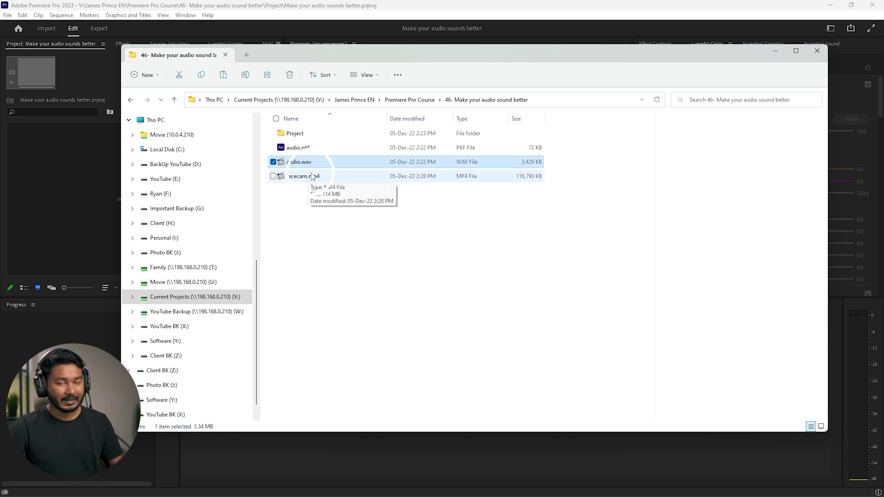
pyautogui.moveTo(368, 233); pyautogui.dragTo(61, 200)
pyautogui.moveTo(136, 147); pyautogui.dragTo(315, 388)
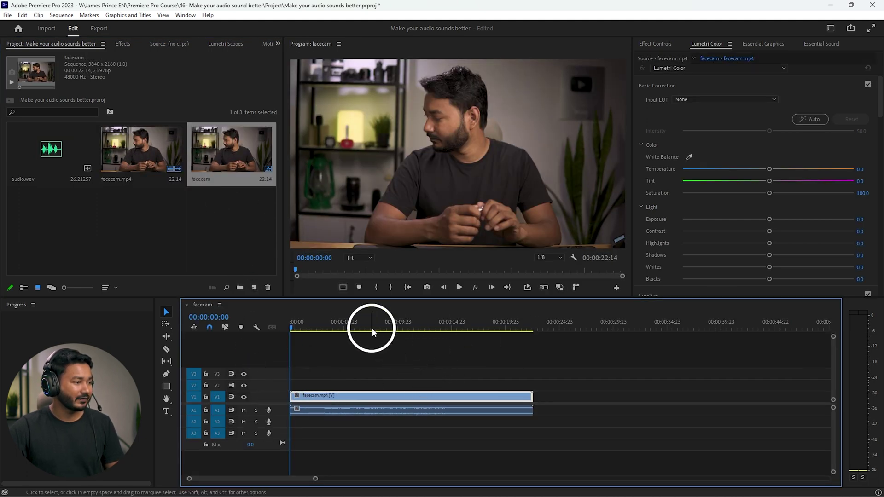
# - Enlarge audio track 1 and listen to the facecam clip's camera audio from about 00:00:02:14
pyautogui.press('space')
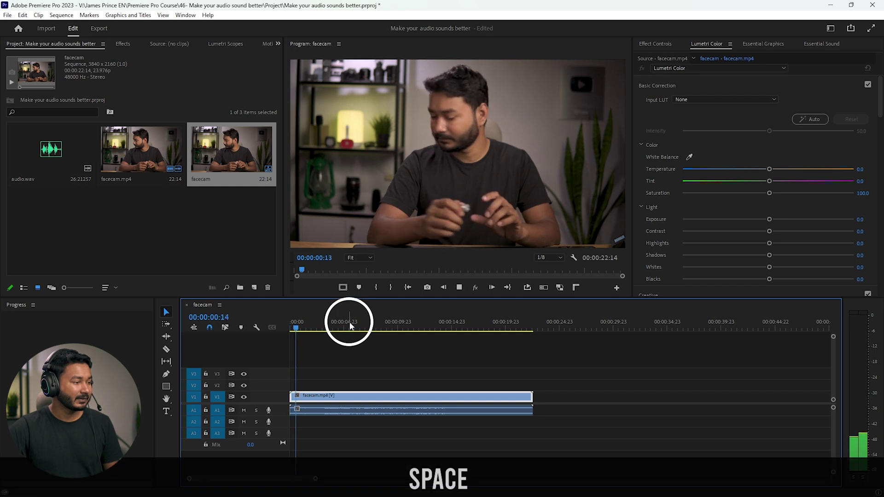
pyautogui.scroll(2, 280, 408)
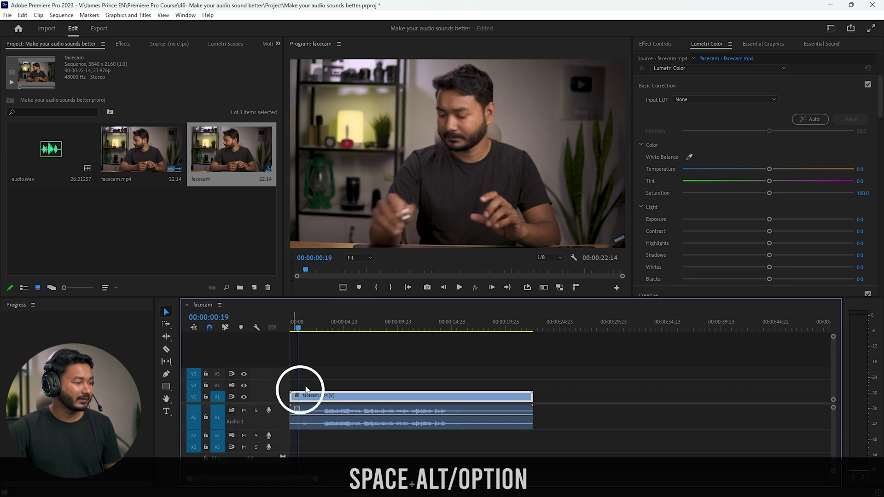
pyautogui.click(319, 337)
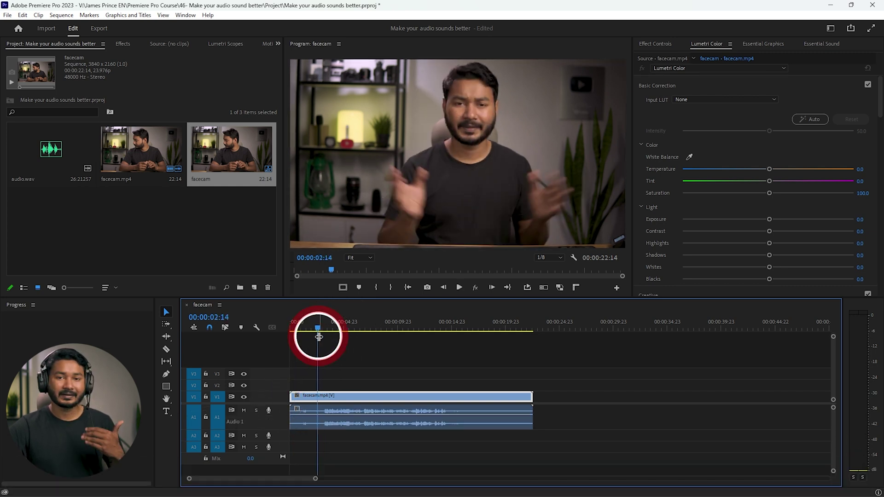
pyautogui.press('space')
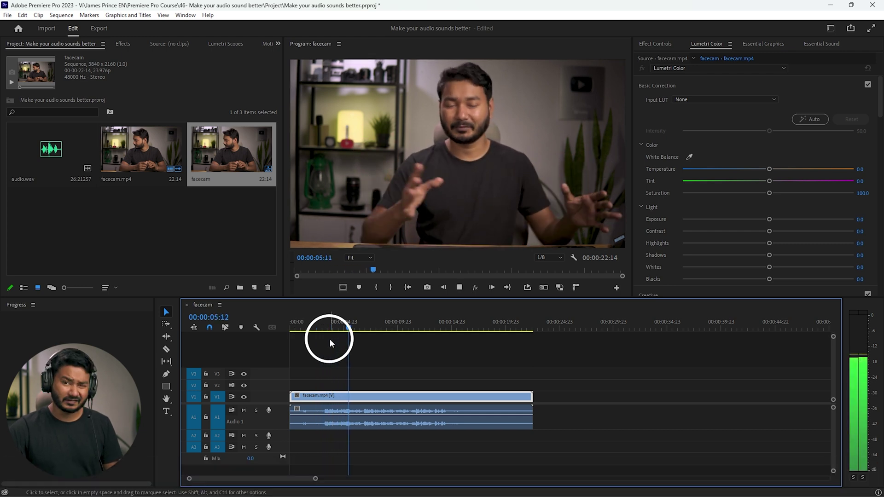
pyautogui.press('space')
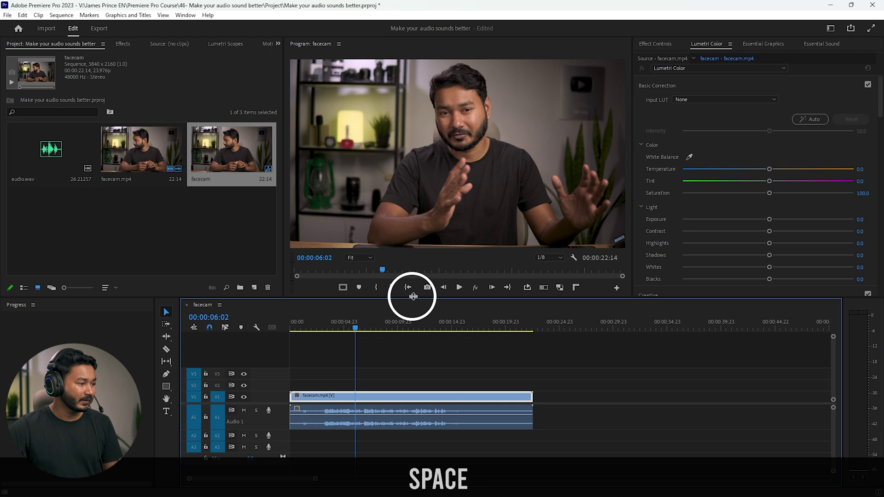
# - Place audio.wav on audio track 2 at the start of the sequence, beneath the facecam clip
pyautogui.moveTo(413, 296); pyautogui.dragTo(416, 279)
pyautogui.click(45, 172)
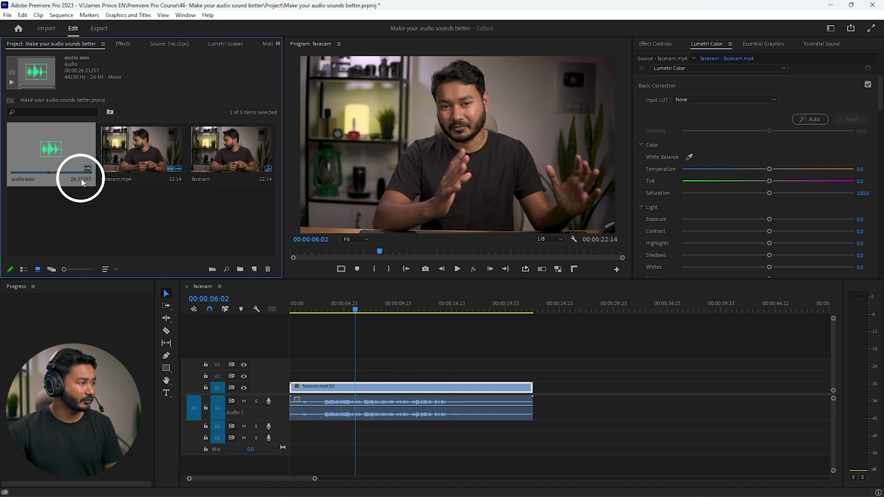
pyautogui.moveTo(214, 265); pyautogui.dragTo(288, 426)
# - Synchronize the facecam clip and audio.wav by Audio, using track channel 1
pyautogui.moveTo(602, 372); pyautogui.dragTo(470, 432)
pyautogui.click(478, 413)
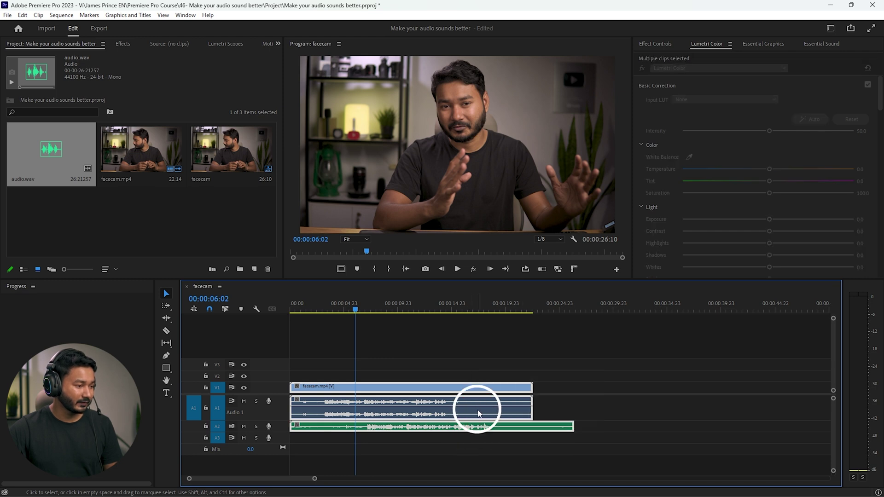
pyautogui.rightClick(478, 413)
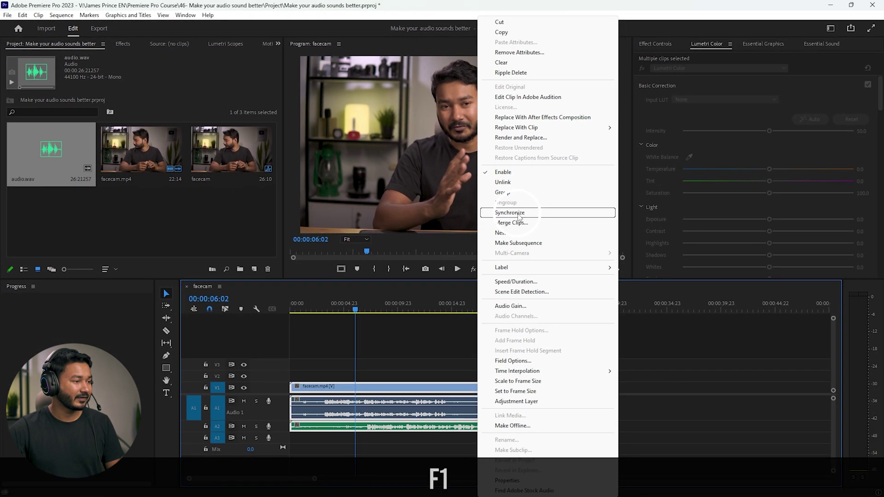
pyautogui.click(594, 256)
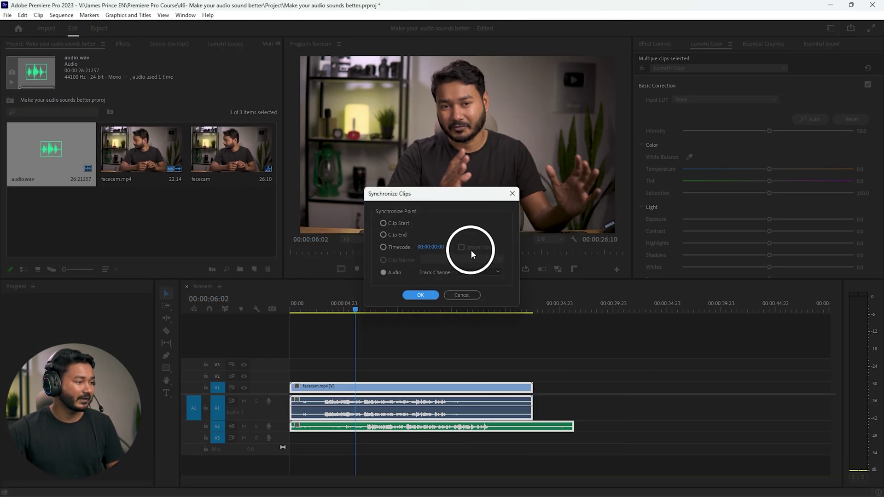
pyautogui.click(386, 275)
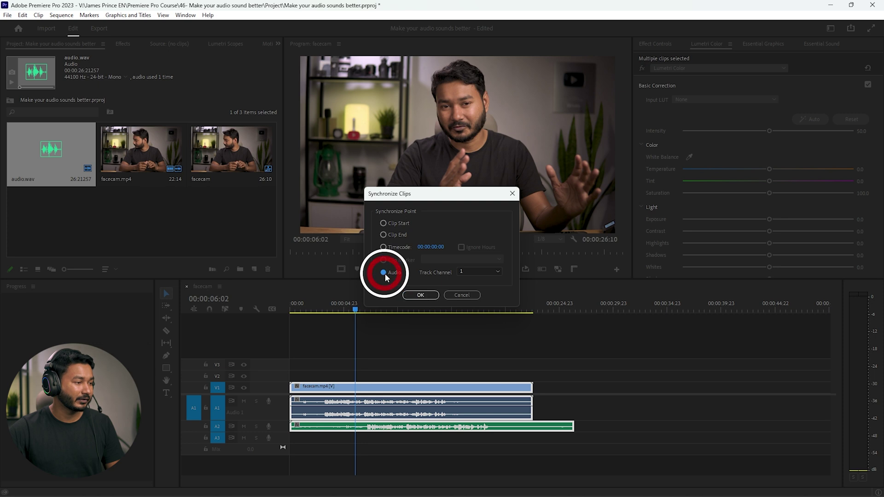
pyautogui.click(480, 271)
pyautogui.click(476, 280)
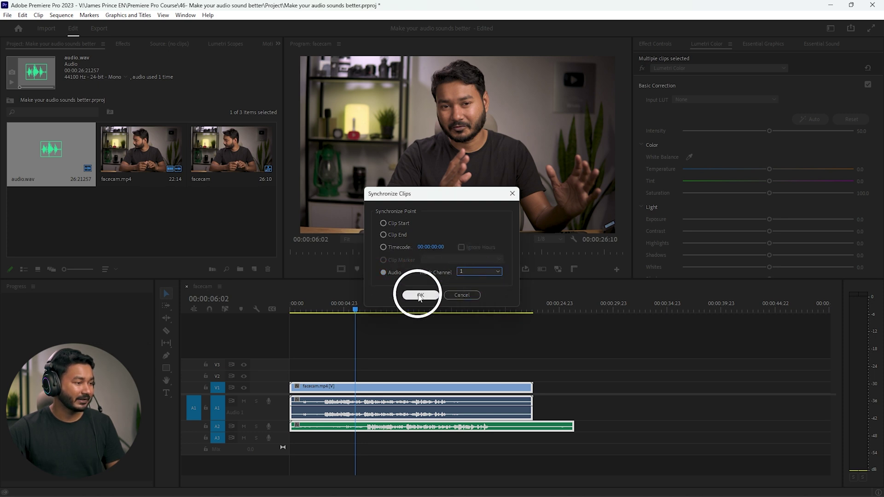
pyautogui.click(420, 296)
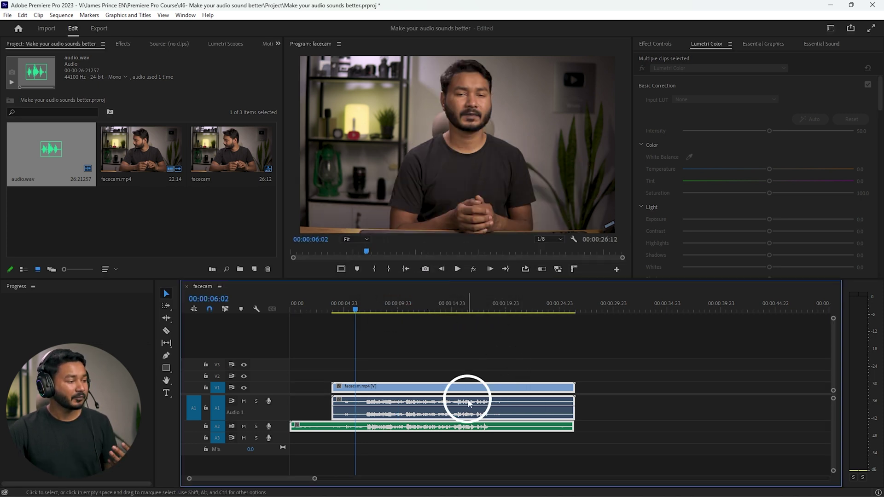
# - Trim the start of audio.wav to the facecam clip's start and match the ends of both clips
pyautogui.scroll(5, 368, 428)
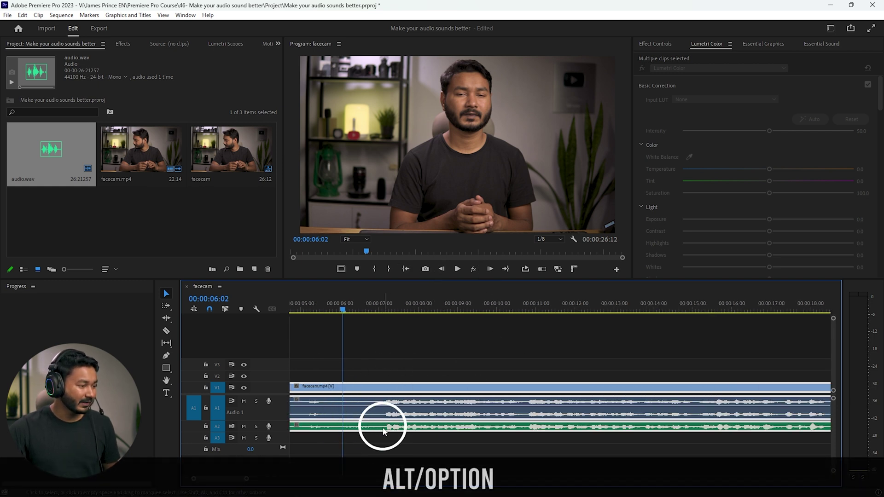
pyautogui.scroll(-4, 395, 409)
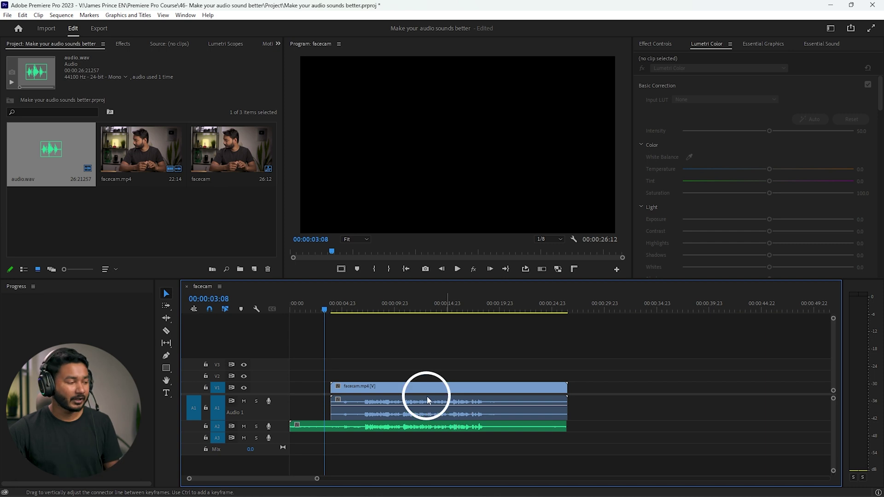
pyautogui.moveTo(292, 427); pyautogui.dragTo(331, 424)
pyautogui.scroll(4, 571, 409)
pyautogui.moveTo(593, 408); pyautogui.dragTo(590, 408)
pyautogui.scroll(-4, 505, 428)
# - Move audio.wav onto audio track 1 in place of the camera audio and play it from 00:00:07:00
pyautogui.click(505, 428)
pyautogui.moveTo(506, 428)
pyautogui.mouseDown()
pyautogui.moveTo(505, 410)
pyautogui.moveTo(507, 422)
pyautogui.moveTo(510, 415)
pyautogui.mouseUp()
pyautogui.click(400, 306)
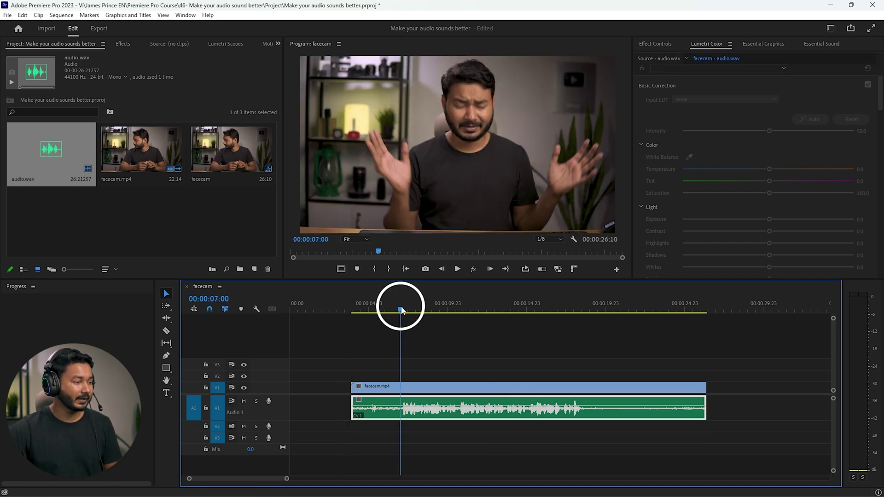
pyautogui.press('space')
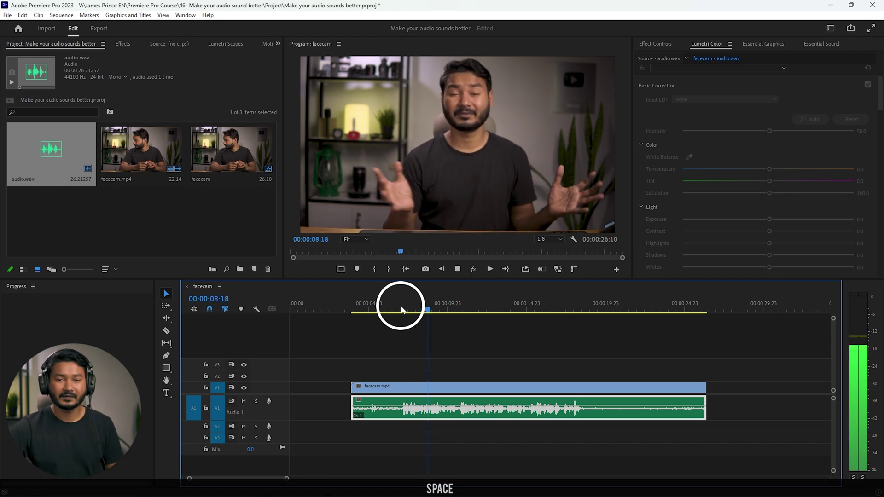
pyautogui.press('space')
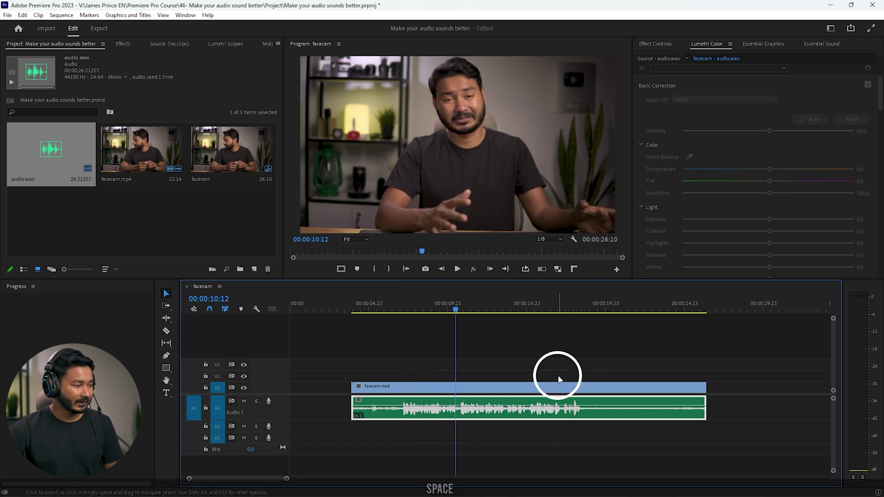
# - Link the facecam video clip with audio.wav beneath it
pyautogui.click(552, 362)
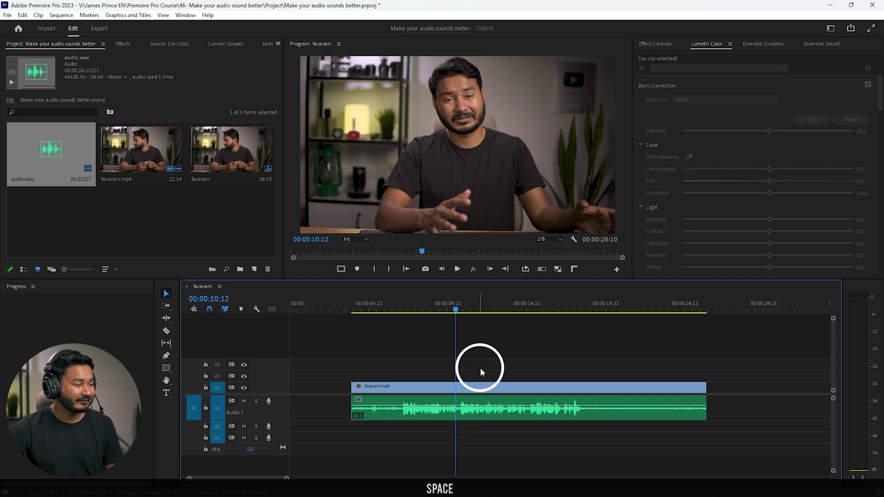
pyautogui.moveTo(377, 331); pyautogui.dragTo(405, 364)
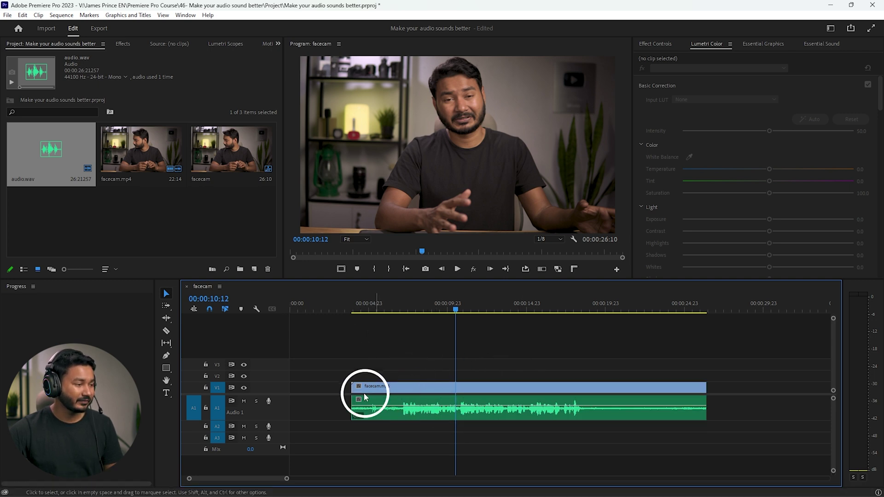
pyautogui.click(396, 416)
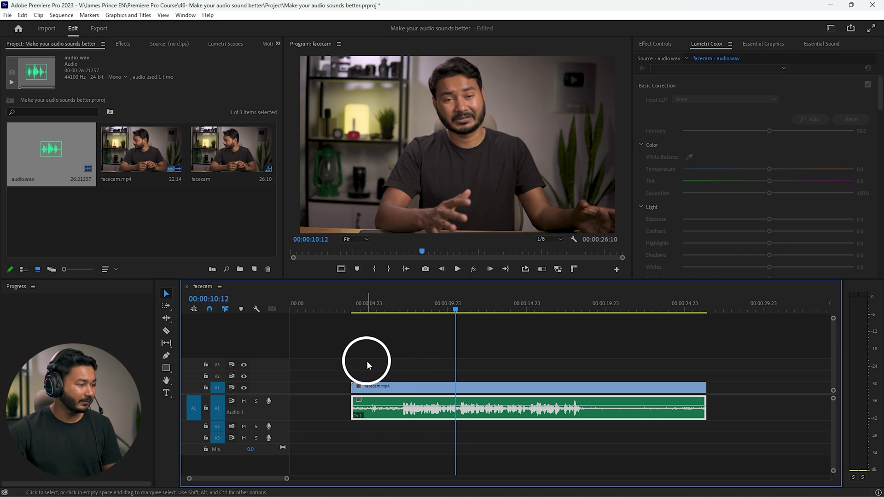
pyautogui.moveTo(367, 362); pyautogui.dragTo(464, 401)
pyautogui.rightClick(460, 388)
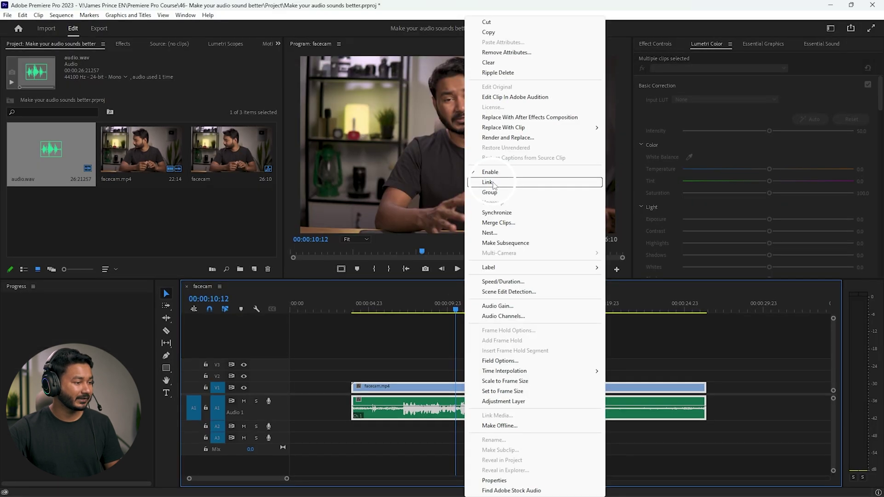
pyautogui.click(676, 206)
# - Select the linked clip to check the link and play back its audio
pyautogui.click(403, 372)
pyautogui.click(405, 412)
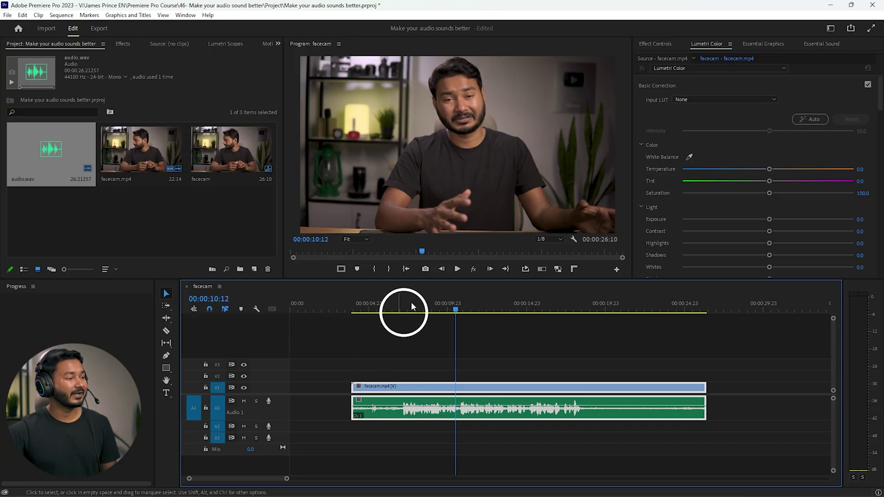
pyautogui.click(375, 361)
pyautogui.press('space')
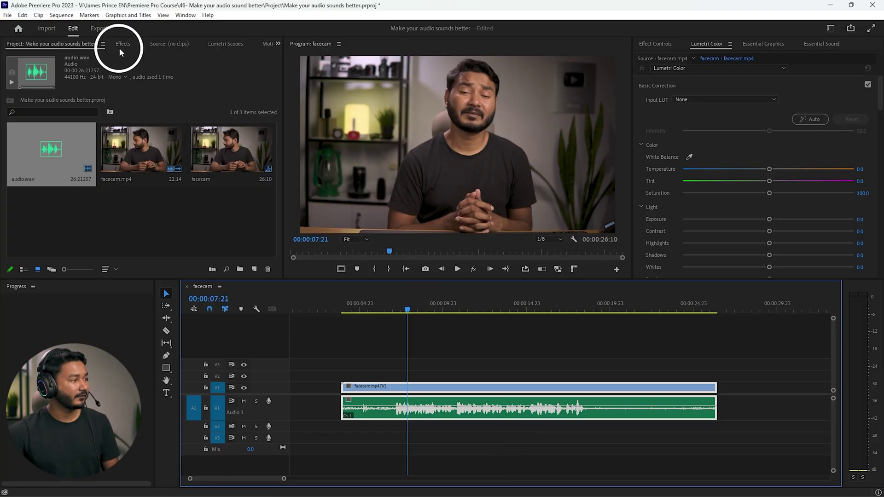
# - Search the effects for "deno", apply DeNoise to audio.wav on audio track 1, and play back the processed audio
pyautogui.click(122, 45)
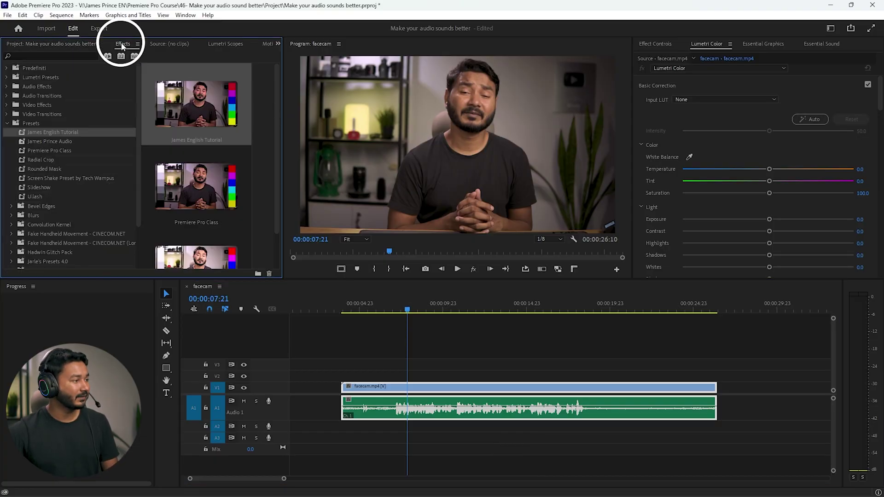
pyautogui.click(184, 15)
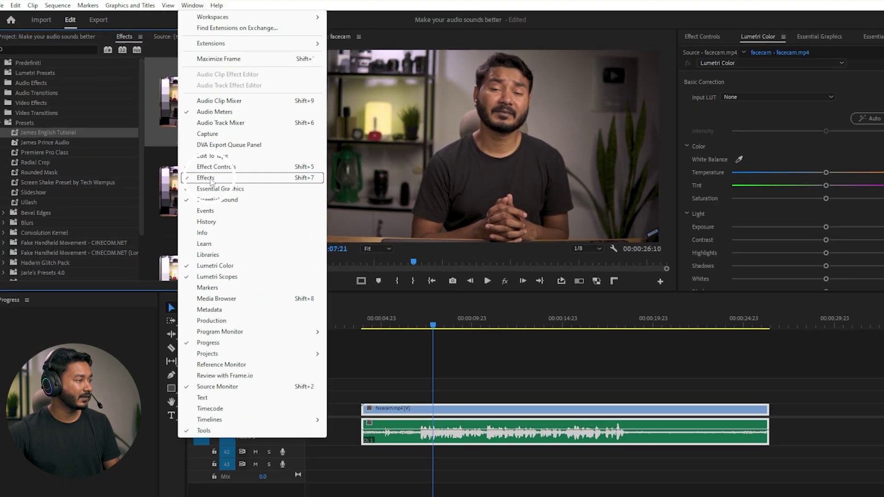
pyautogui.click(241, 194)
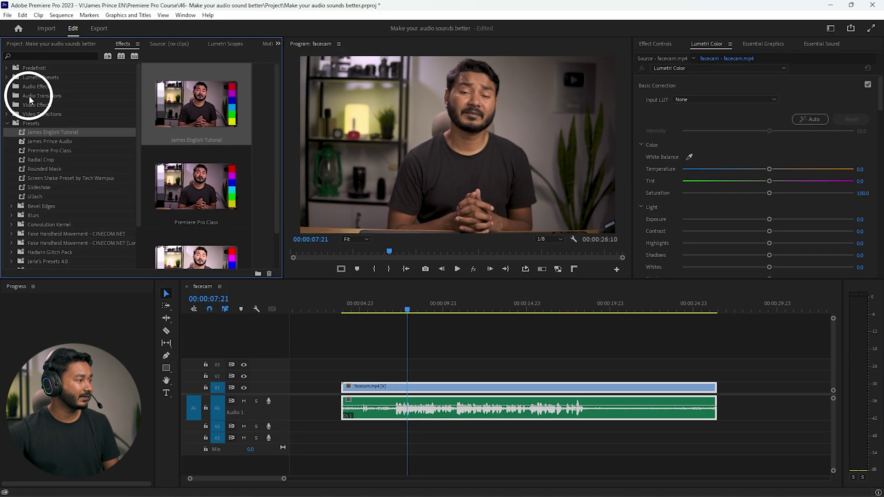
pyautogui.click(8, 124)
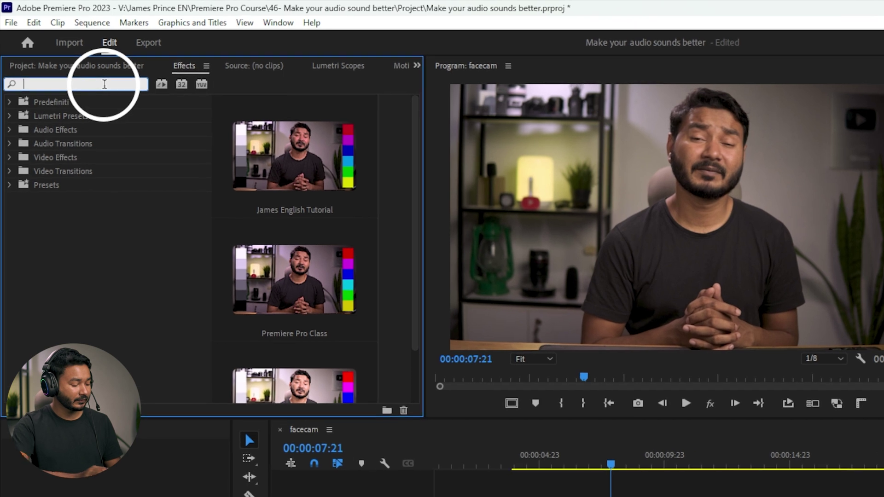
pyautogui.write('de')
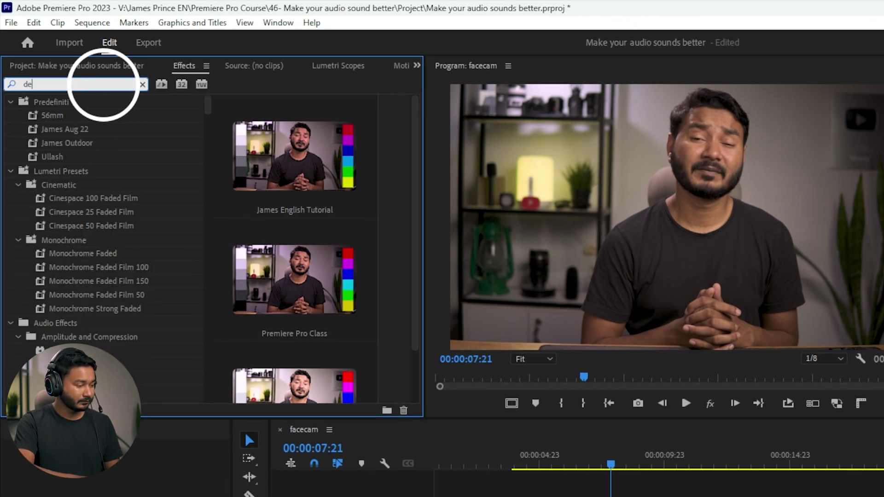
pyautogui.write('no')
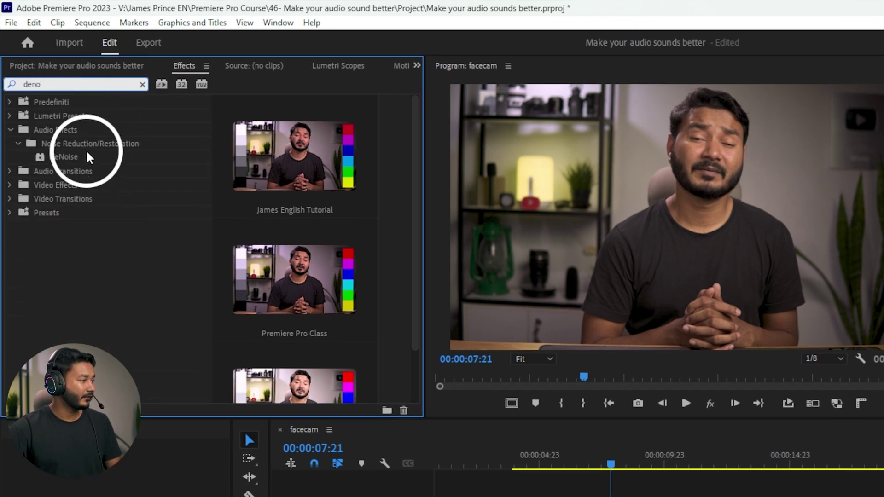
pyautogui.moveTo(51, 156); pyautogui.dragTo(258, 259)
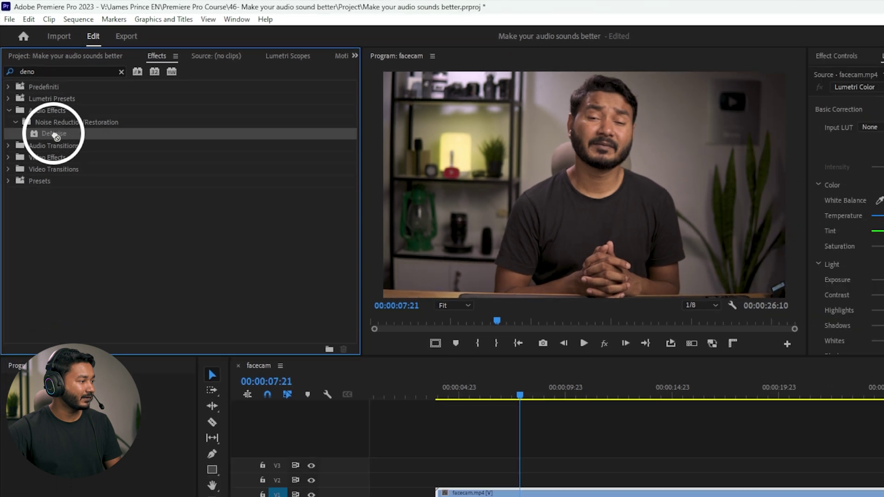
pyautogui.moveTo(404, 378); pyautogui.dragTo(417, 403)
pyautogui.moveTo(379, 313); pyautogui.dragTo(371, 310)
pyautogui.press('space')
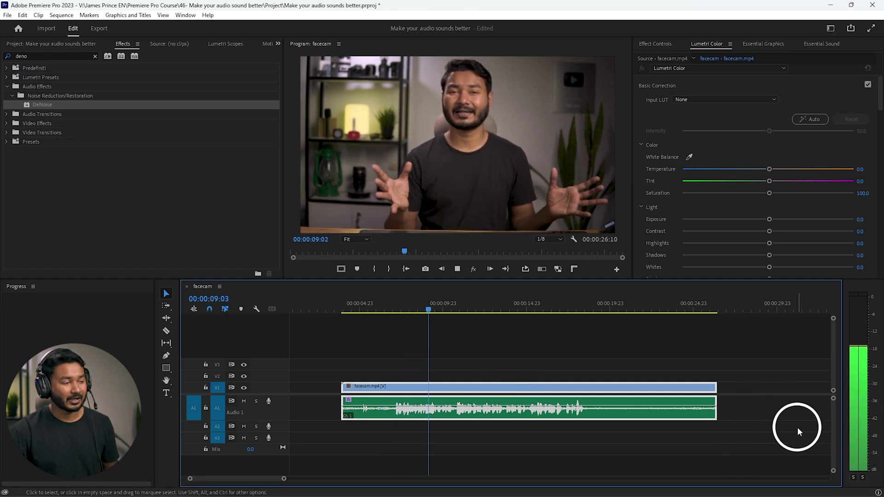
# - Set the DeNoise amount to 8% in the custom setup of the effect on audio.wav and play back the result
pyautogui.press('space')
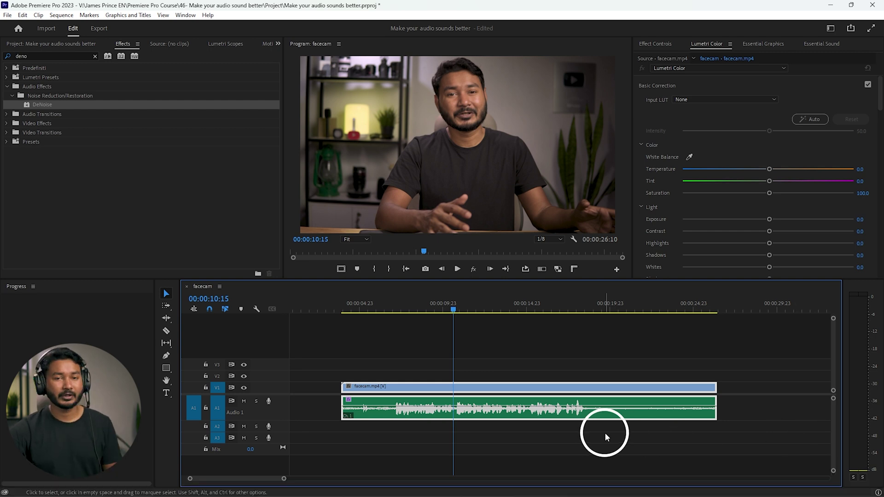
pyautogui.click(186, 15)
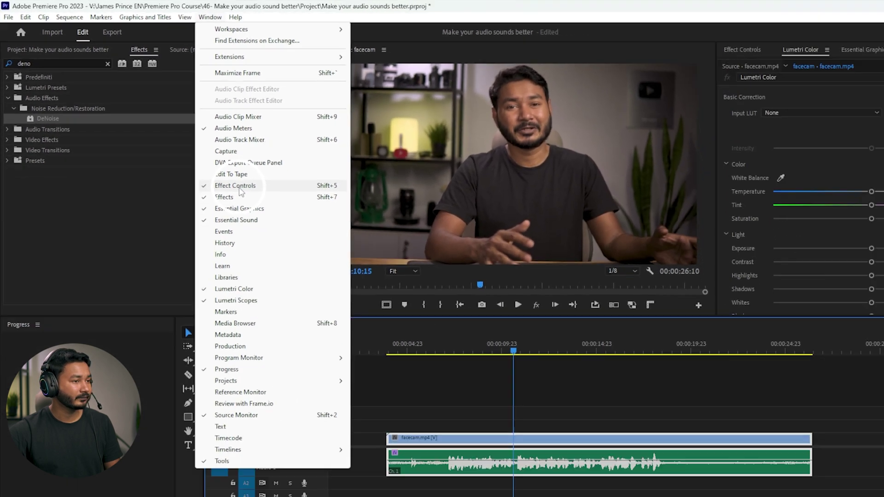
pyautogui.click(240, 187)
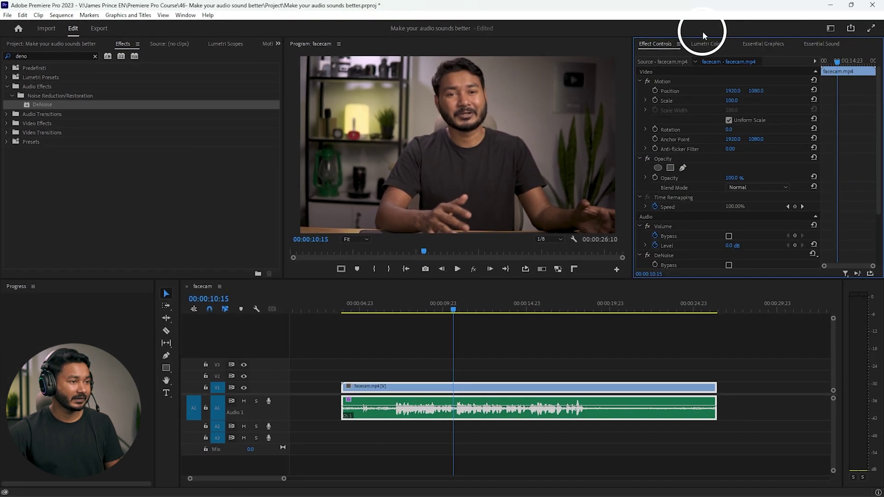
pyautogui.scroll(-3, 687, 178)
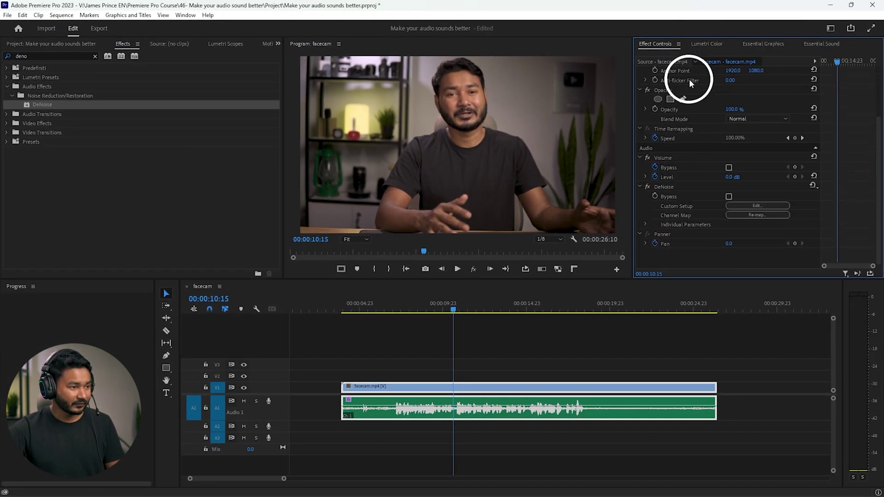
pyautogui.click(671, 189)
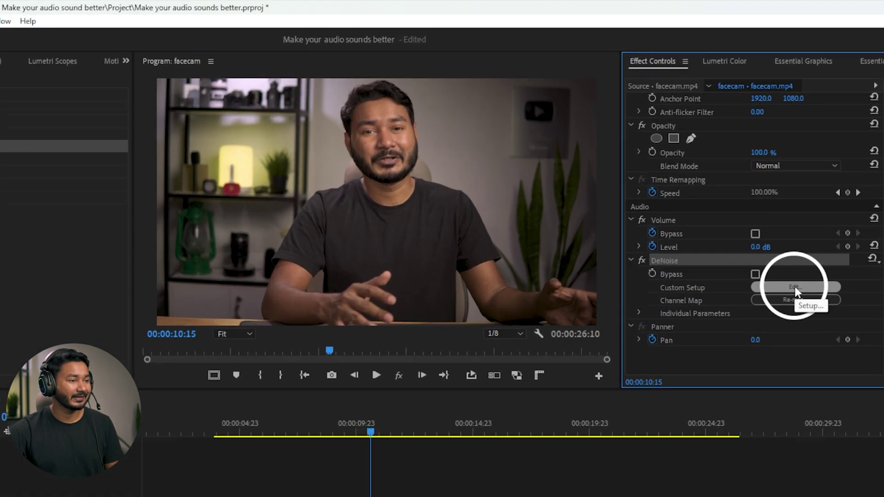
pyautogui.click(795, 286)
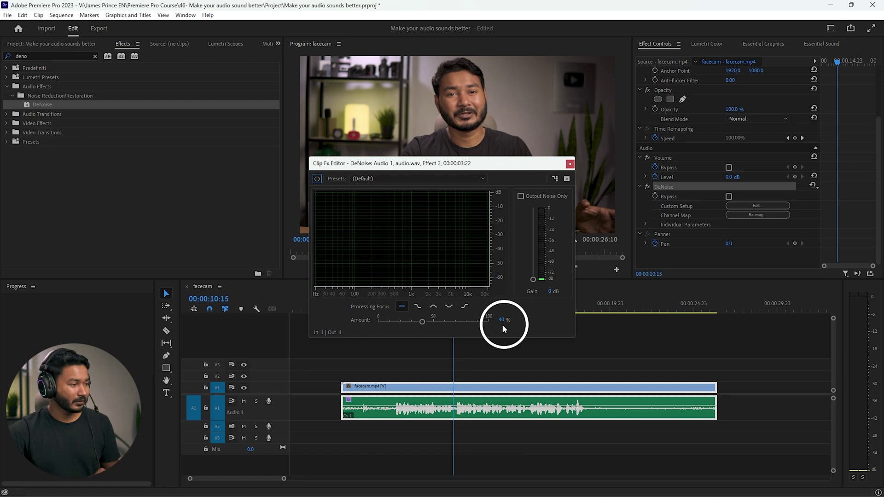
pyautogui.moveTo(423, 321); pyautogui.dragTo(403, 323)
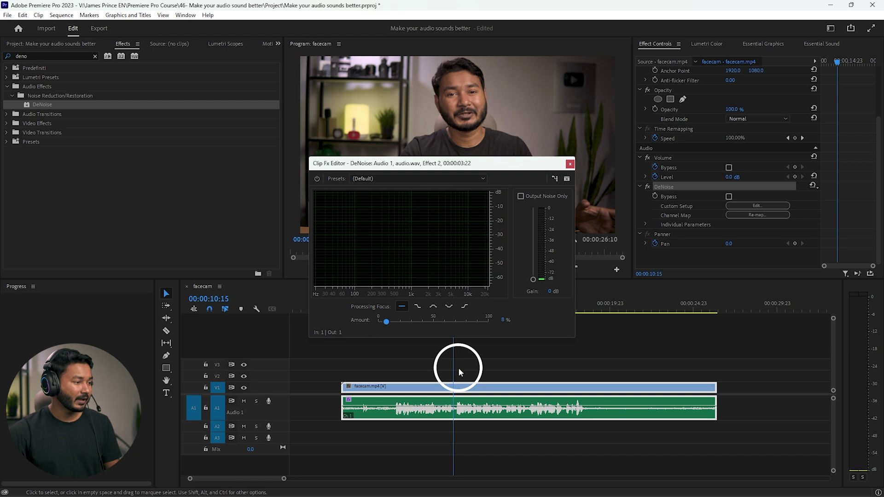
pyautogui.click(569, 163)
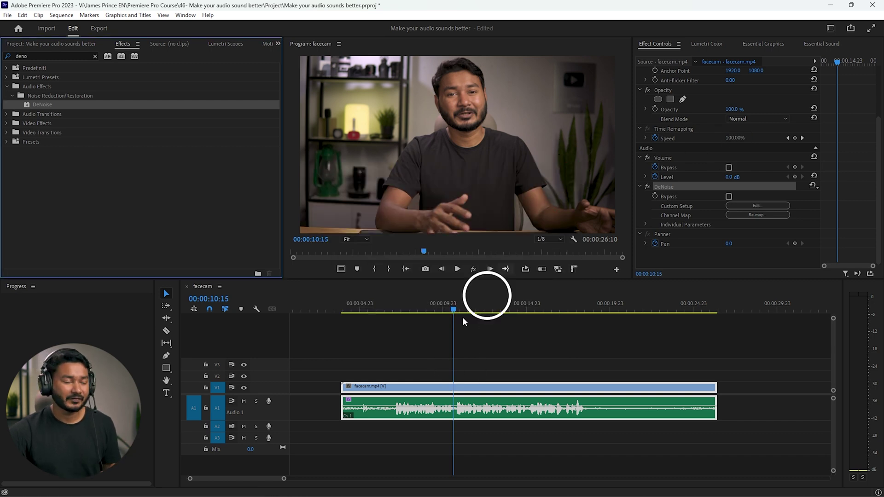
pyautogui.click(373, 306)
pyautogui.press('space')
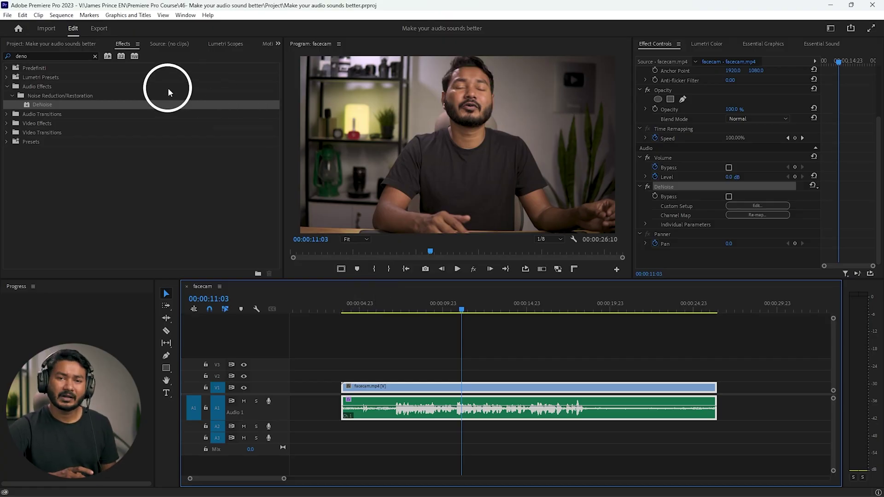
# - Clear the effects search and apply Parametric Equalizer from the Filter and EQ audio effects to audio.wav on audio track 1
pyautogui.click(122, 45)
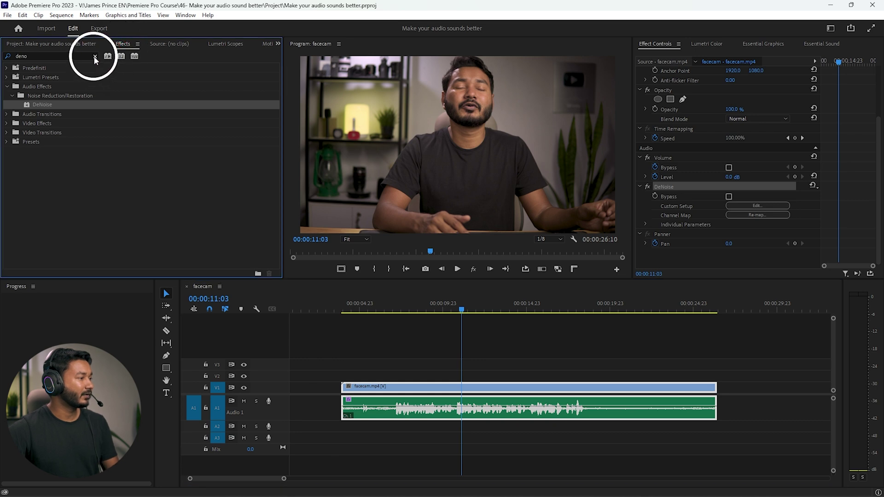
pyautogui.click(95, 57)
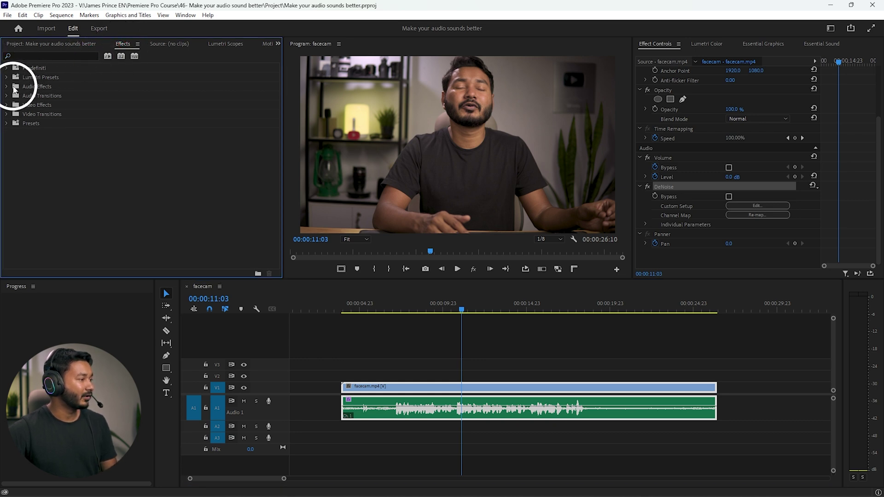
pyautogui.click(8, 88)
pyautogui.click(11, 113)
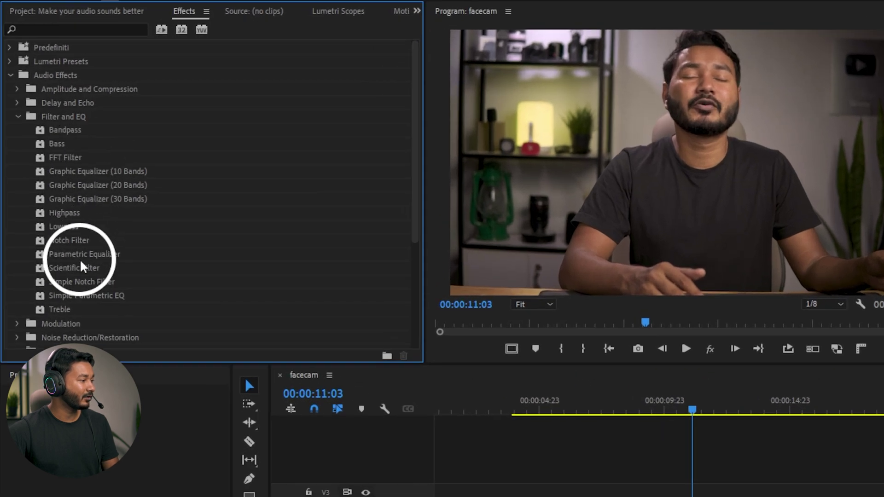
pyautogui.click(69, 255)
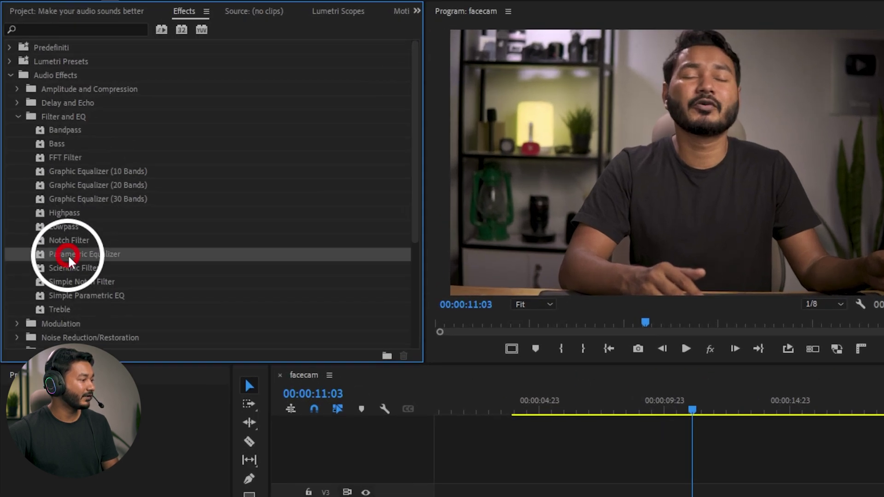
pyautogui.click(73, 170)
pyautogui.click(83, 187)
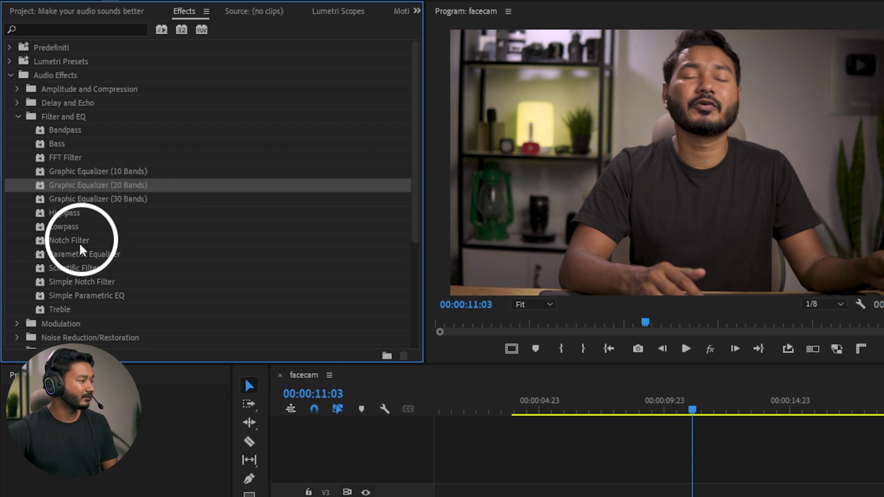
pyautogui.click(74, 253)
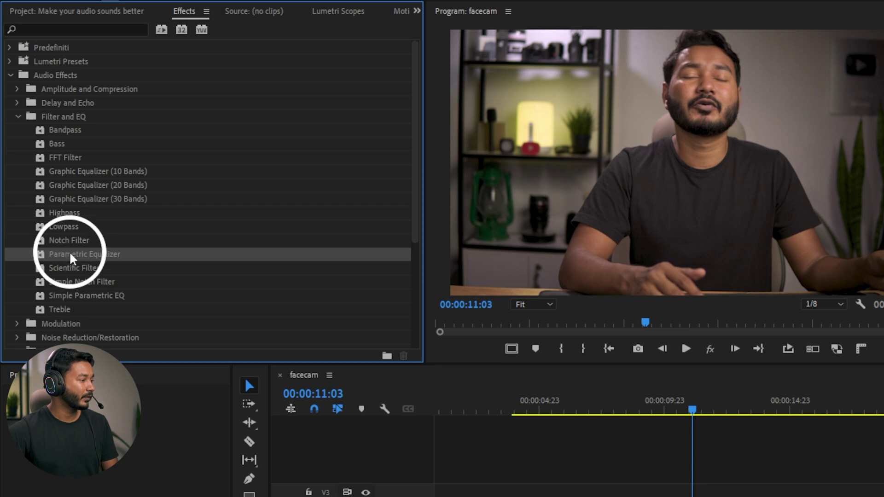
pyautogui.moveTo(90, 252); pyautogui.dragTo(342, 362)
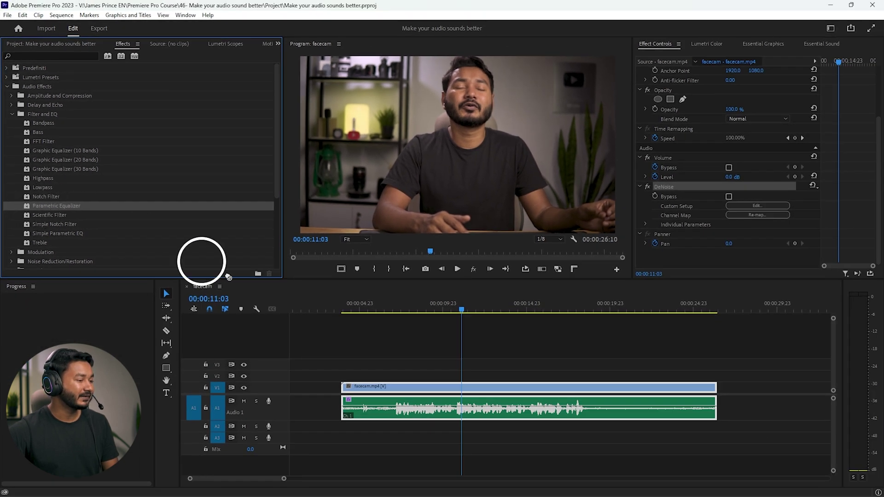
pyautogui.moveTo(228, 276); pyautogui.dragTo(501, 407)
# - Enable the high-pass and low-pass bands in the Parametric Equalizer's custom setup and play the audio
pyautogui.click(661, 47)
pyautogui.scroll(-2, 681, 181)
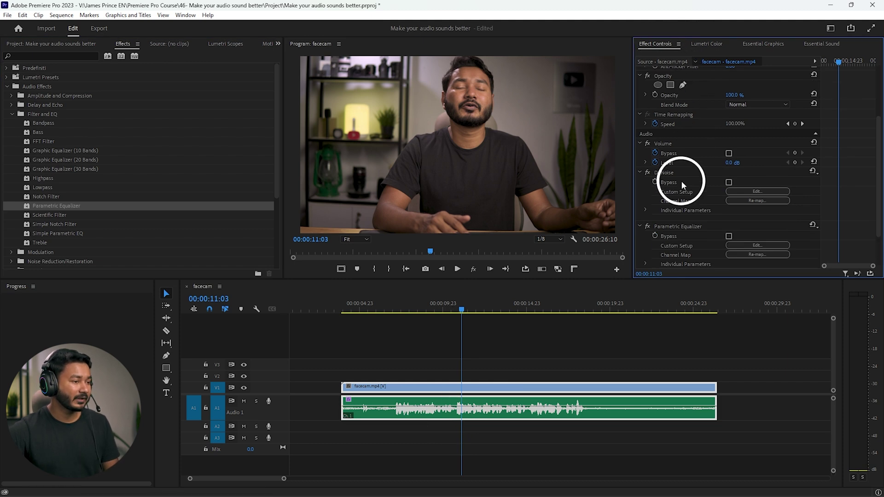
pyautogui.click(679, 182)
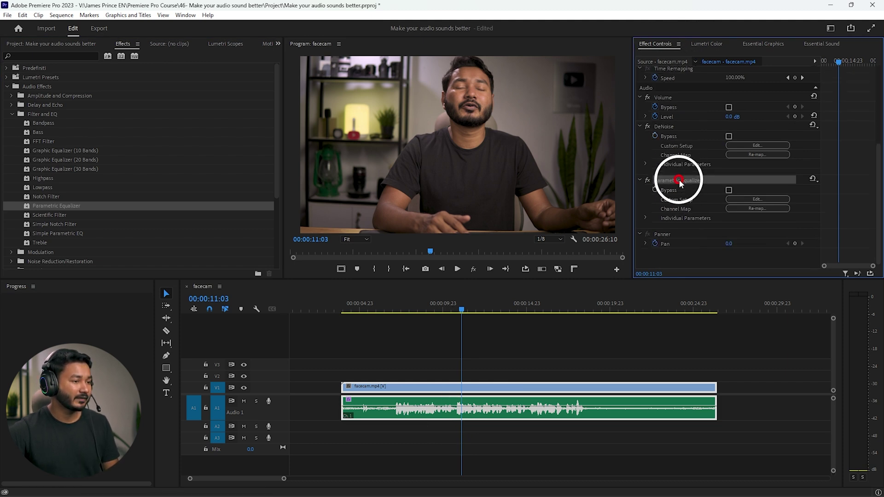
pyautogui.click(757, 199)
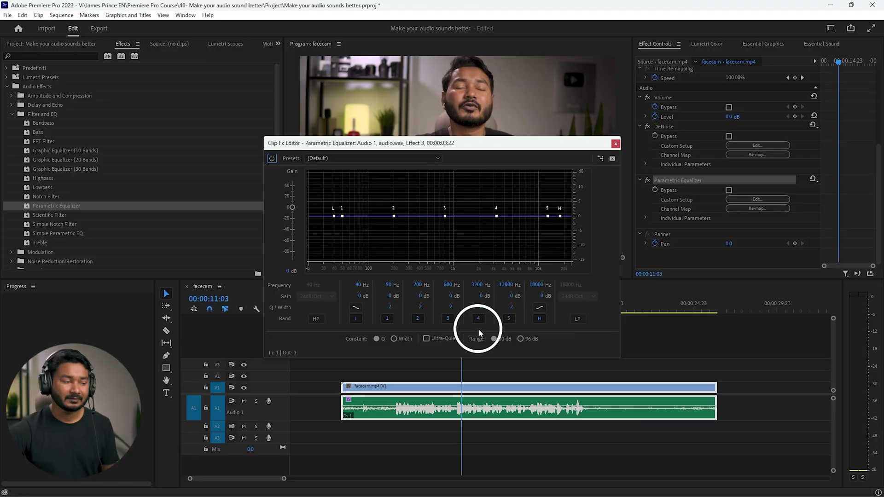
pyautogui.click(316, 319)
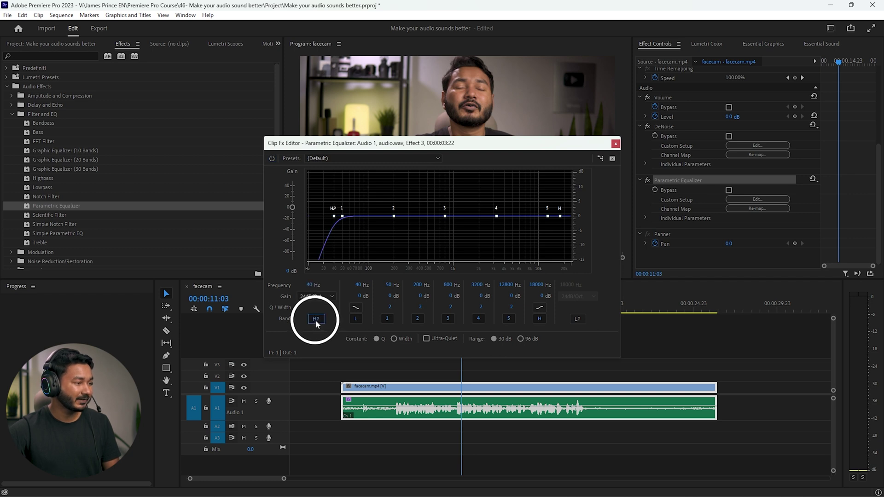
pyautogui.click(580, 319)
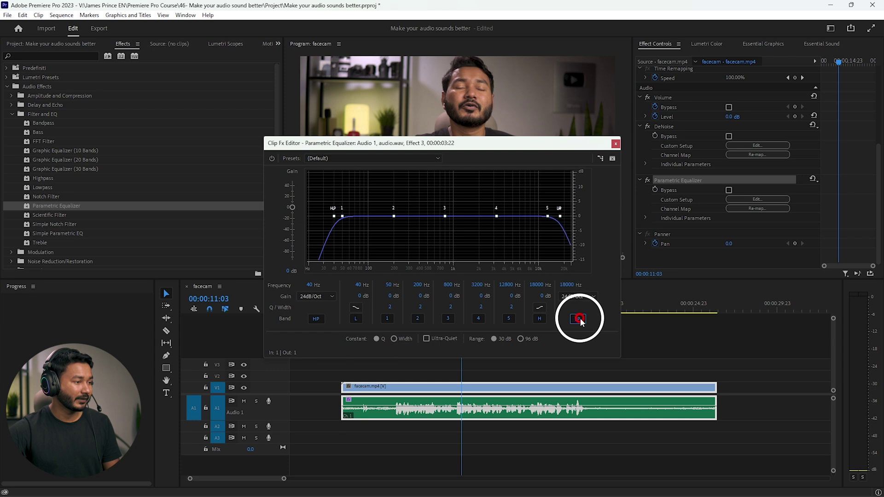
pyautogui.press('space')
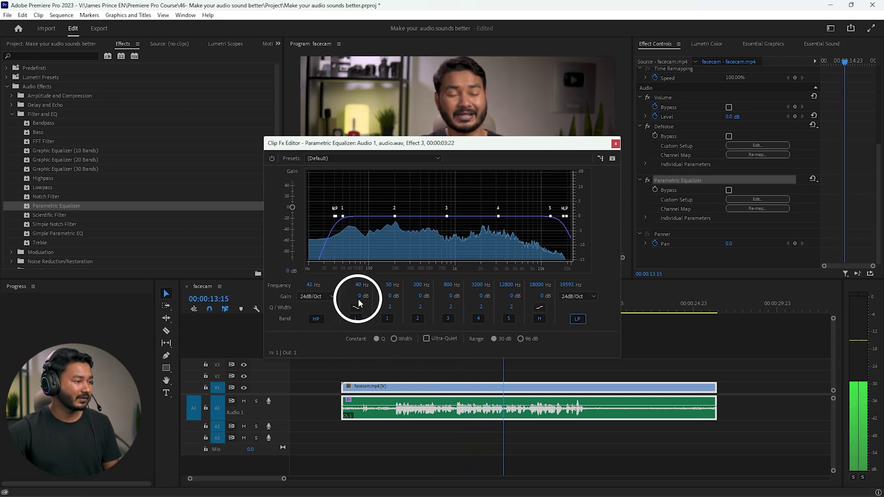
# - Set the equalizer's high-pass frequency to 25 Hz and toggle playback
pyautogui.click(307, 285)
pyautogui.write('2')
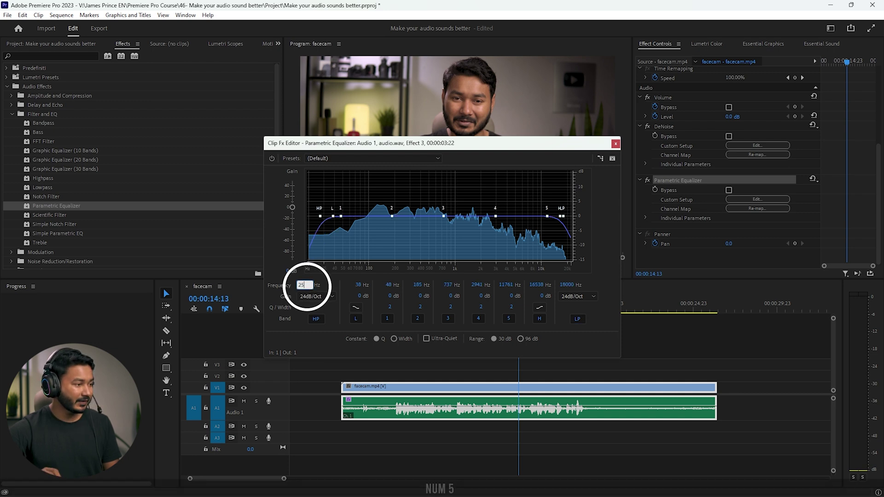
pyautogui.write('5')
pyautogui.press('Return')
pyautogui.press('space')
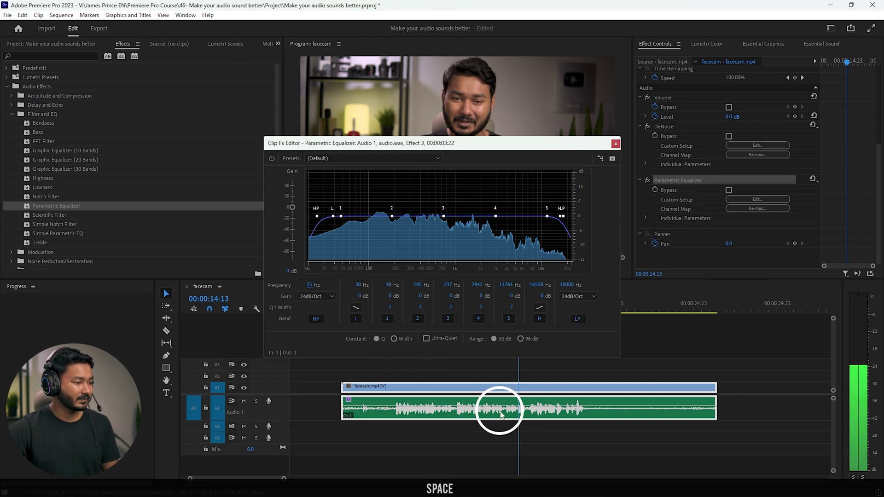
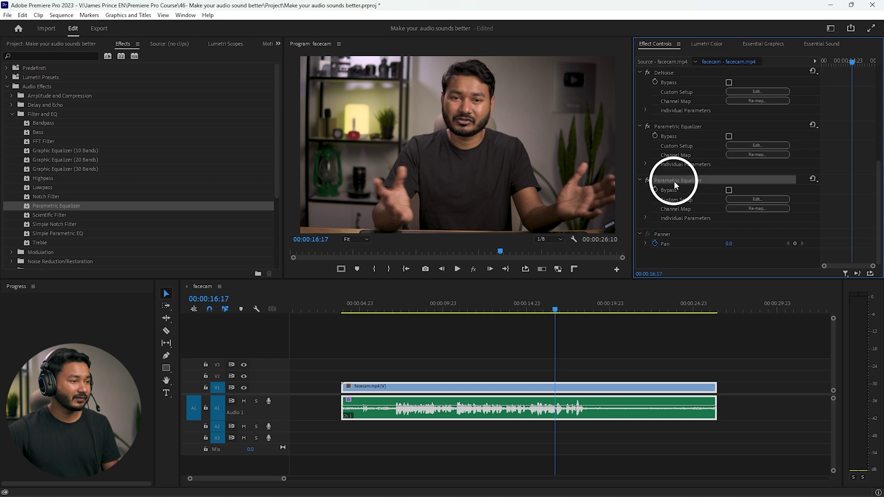
# - Load the Vocal Enhancer preset in the second Parametric Equalizer and play the audio from 00:00:05:07
pyautogui.click(751, 200)
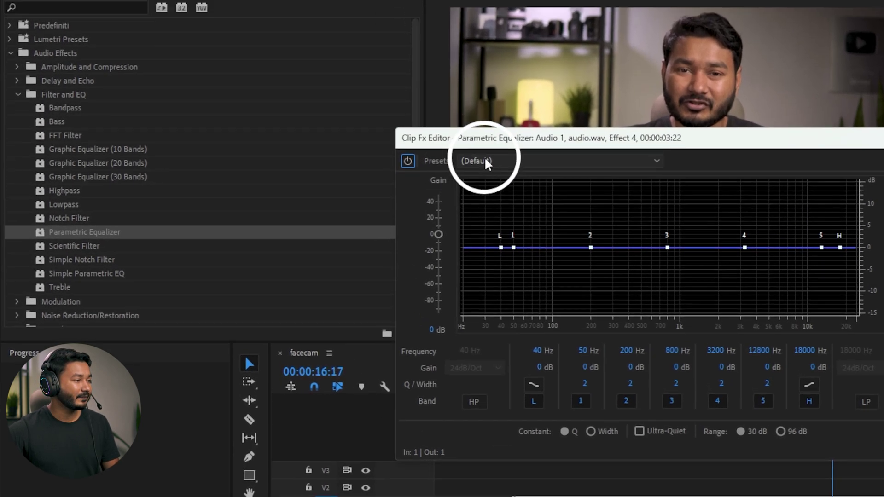
pyautogui.click(322, 158)
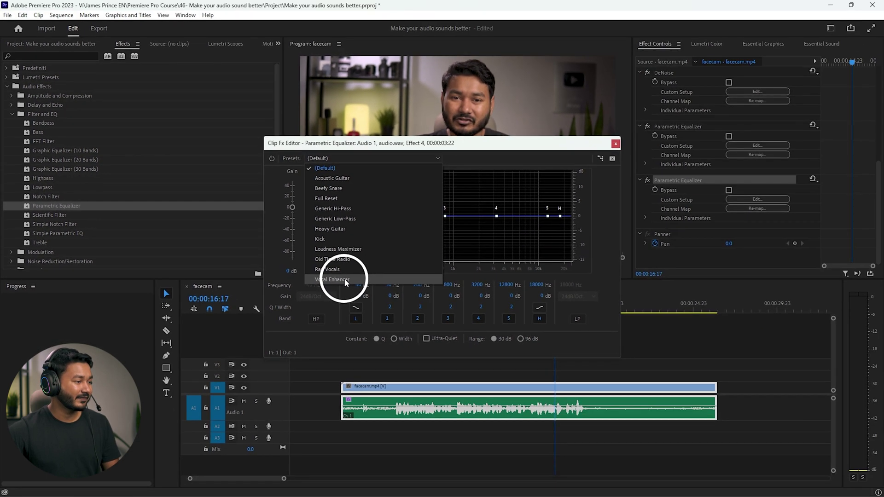
pyautogui.click(516, 335)
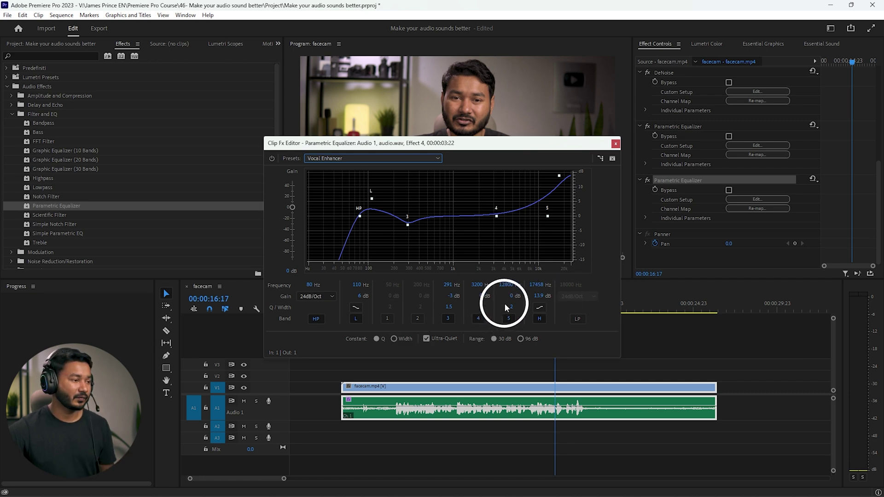
pyautogui.moveTo(500, 145); pyautogui.dragTo(514, 97)
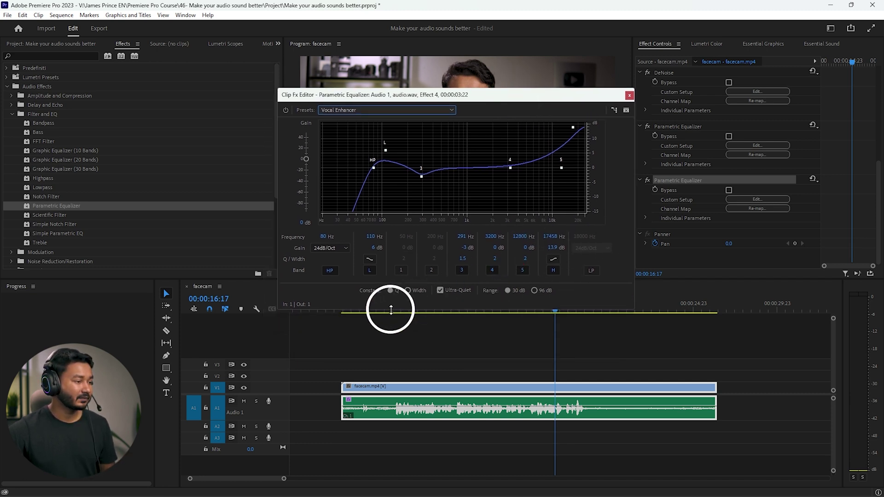
pyautogui.moveTo(383, 312); pyautogui.dragTo(388, 306)
pyautogui.click(364, 310)
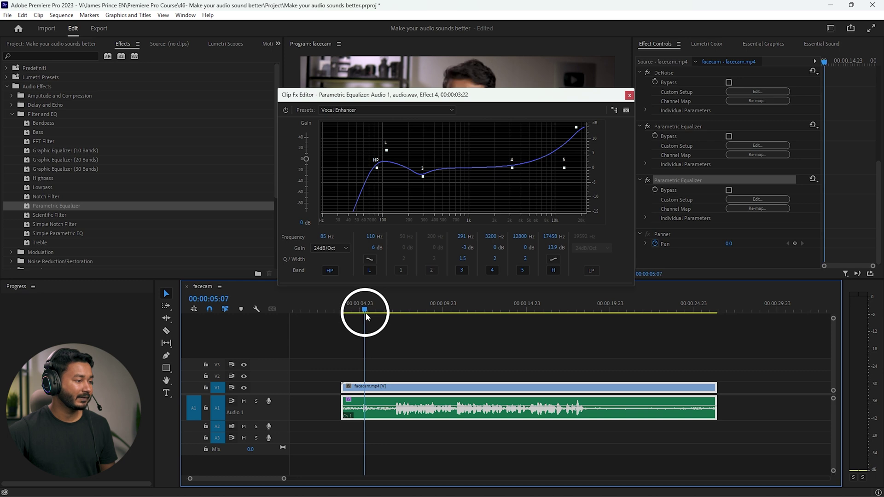
pyautogui.press('space')
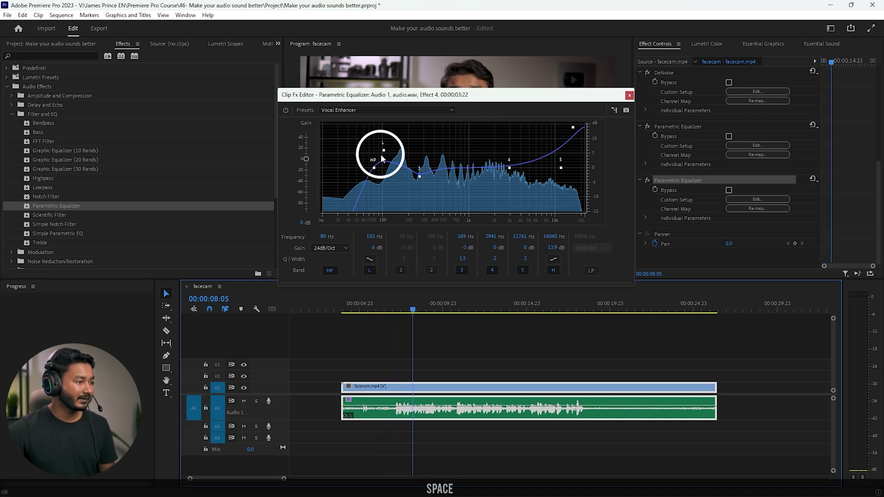
# - Lower the second equalizer's high-pass frequency to 68 Hz, and switch the high-pass band off
pyautogui.moveTo(374, 170); pyautogui.dragTo(369, 169)
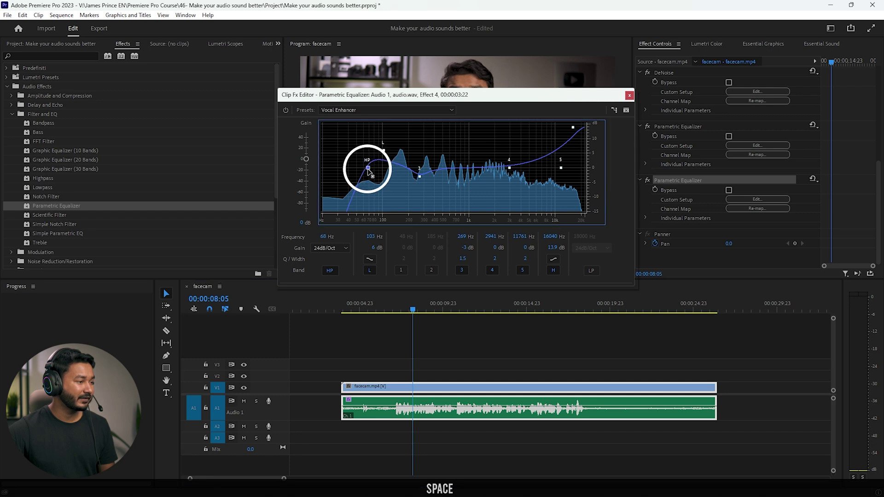
pyautogui.click(329, 270)
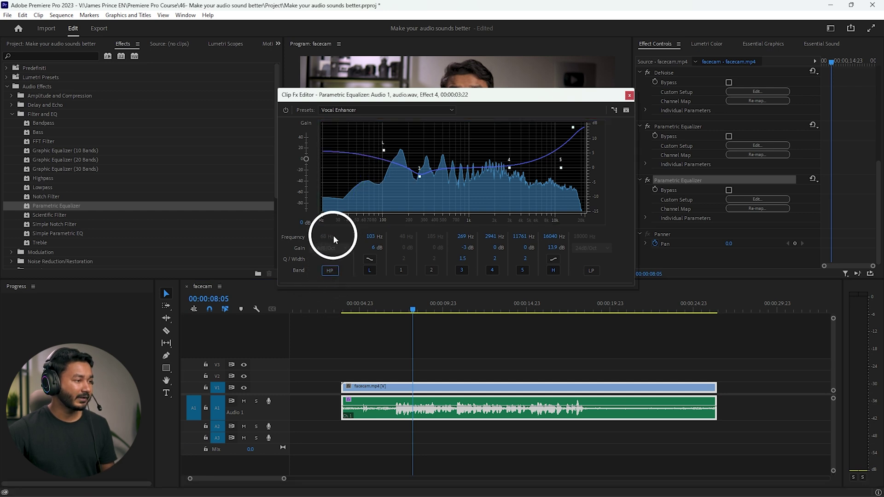
pyautogui.click(330, 271)
pyautogui.click(332, 271)
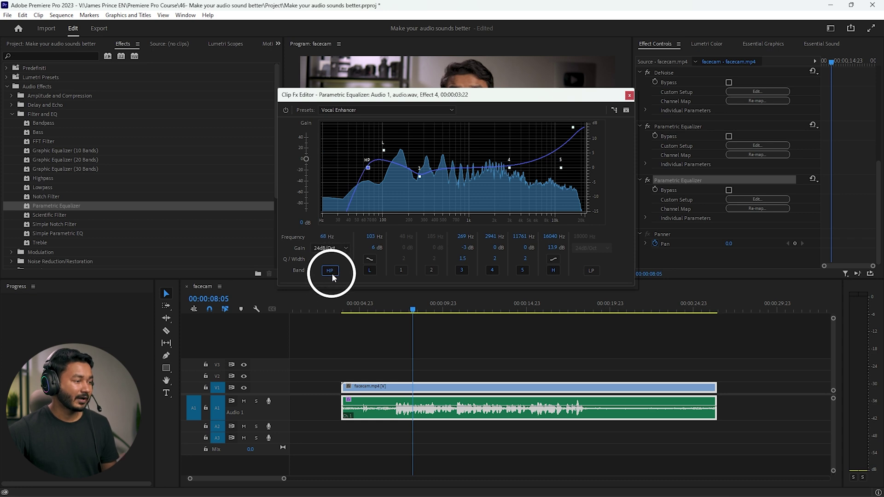
# - Lower the equalizer's L band gain to 0 dB, move band 3 to about 145 Hz at -3.5 dB, and play the audio
pyautogui.moveTo(384, 150); pyautogui.dragTo(383, 168)
pyautogui.moveTo(419, 176); pyautogui.dragTo(396, 177)
pyautogui.press('space')
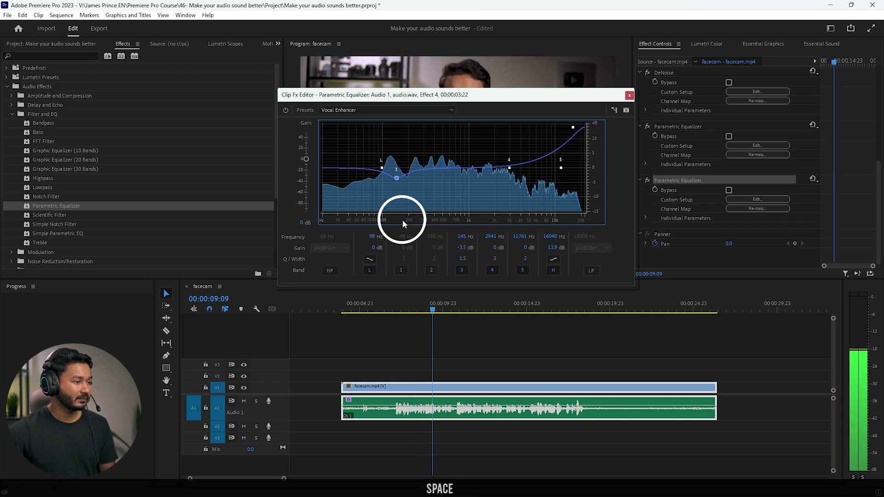
# - Play the audio from about 00:00:07:14, toggling the second Parametric Equalizer off and on to compare the voice
pyautogui.moveTo(433, 310); pyautogui.dragTo(402, 310)
pyautogui.click(647, 181)
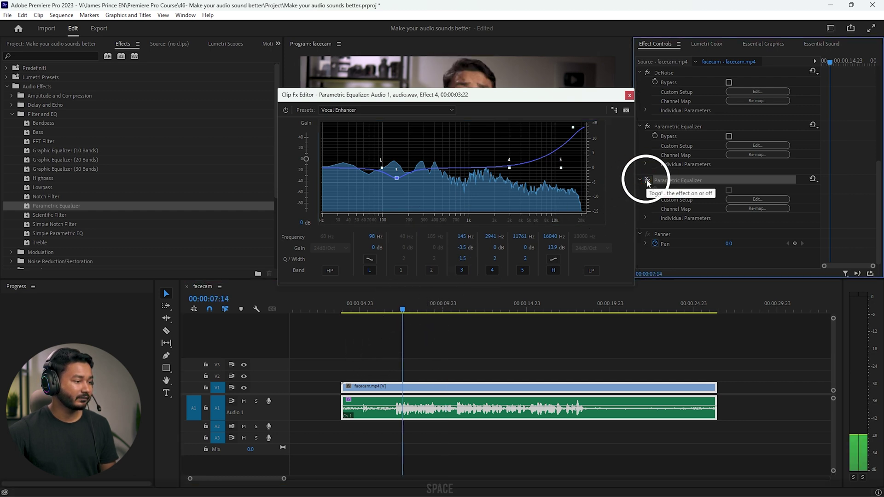
pyautogui.press('space')
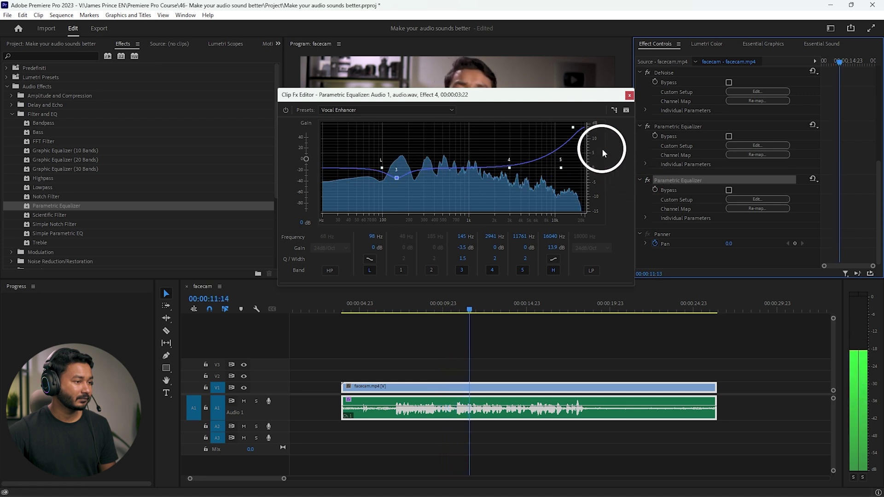
# - Shift the second equalizer's H band to about 19026 Hz at 15 dB and listen to the result
pyautogui.moveTo(573, 127); pyautogui.dragTo(574, 128)
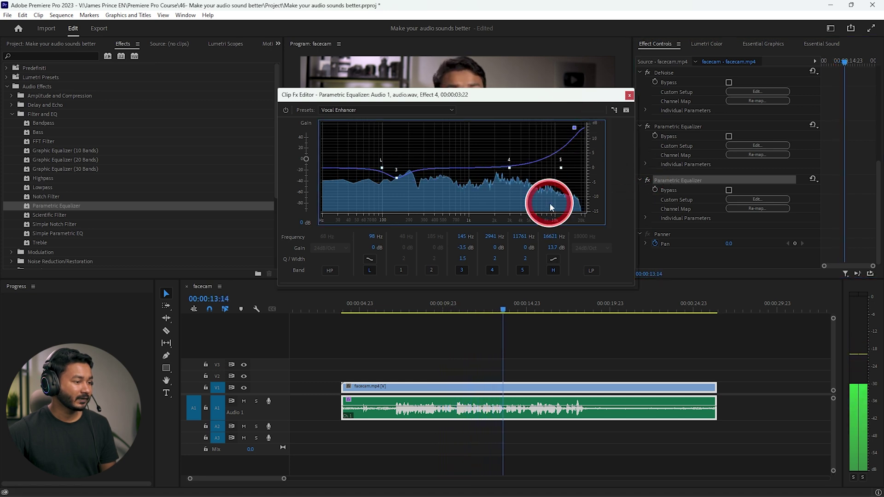
pyautogui.press('space')
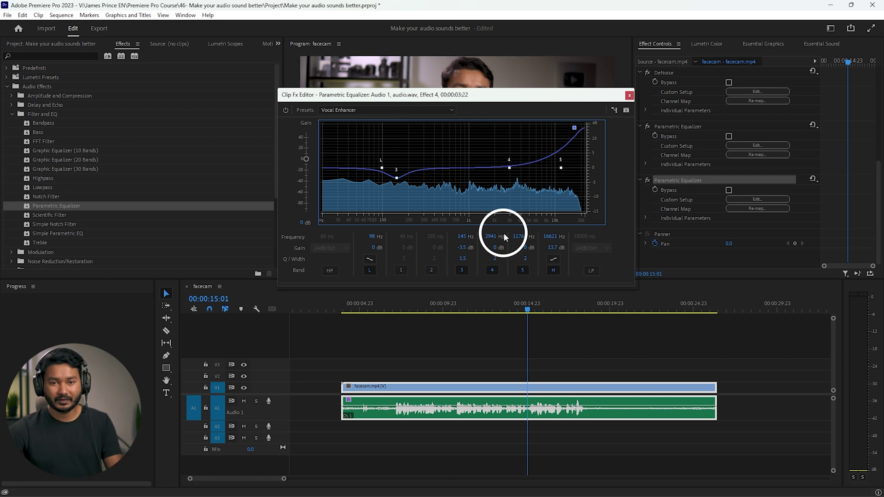
pyautogui.moveTo(574, 127)
pyautogui.mouseDown()
pyautogui.moveTo(586, 164)
pyautogui.moveTo(579, 122)
pyautogui.mouseUp()
pyautogui.press('space')
# - Move the second equalizer's band 3 to about 148 Hz at -1.3 dB and replay the speech
pyautogui.moveTo(396, 178); pyautogui.dragTo(399, 173)
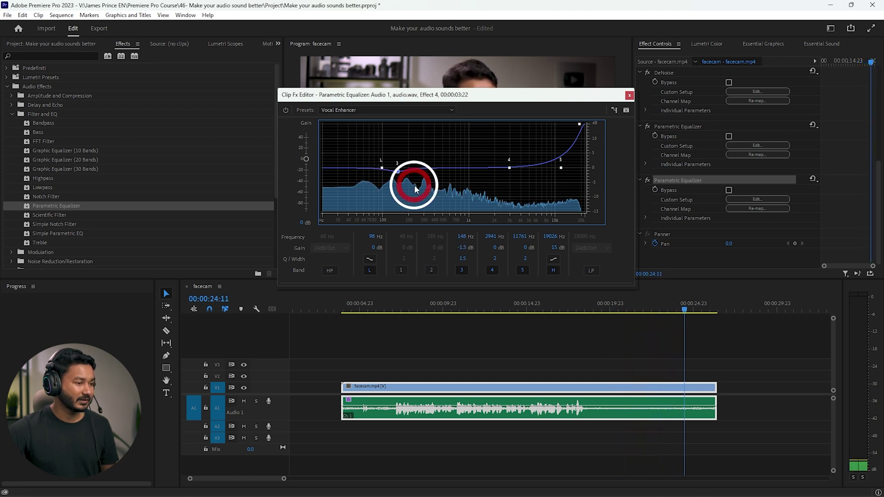
pyautogui.click(399, 308)
pyautogui.press('space')
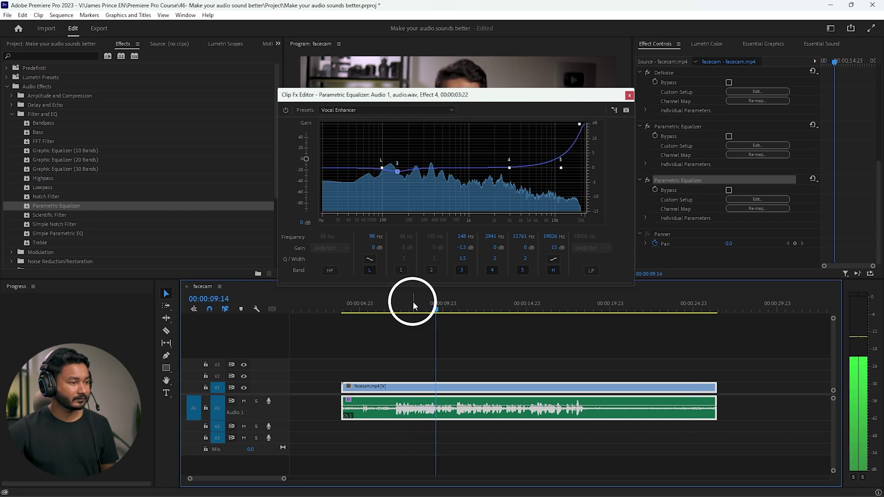
pyautogui.press('space')
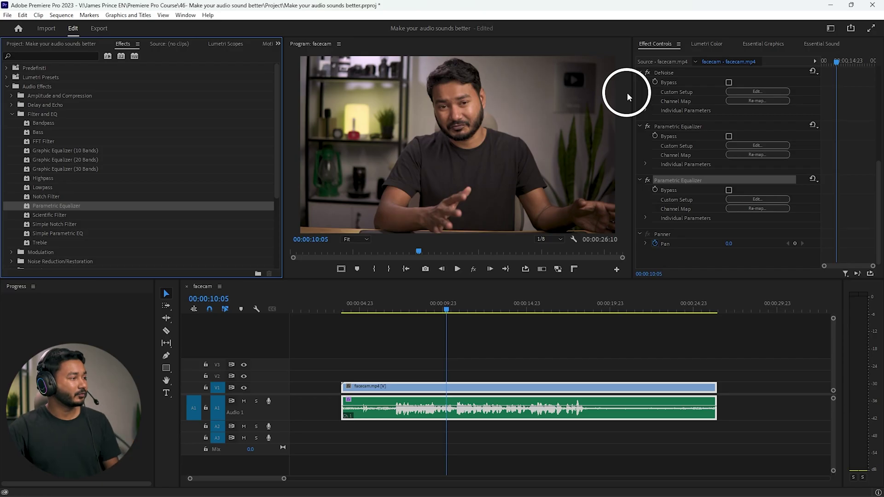
# - Apply the Single-band Compressor from Amplitude and Compression to the Audio 1 clip and open its custom setup
pyautogui.click(12, 115)
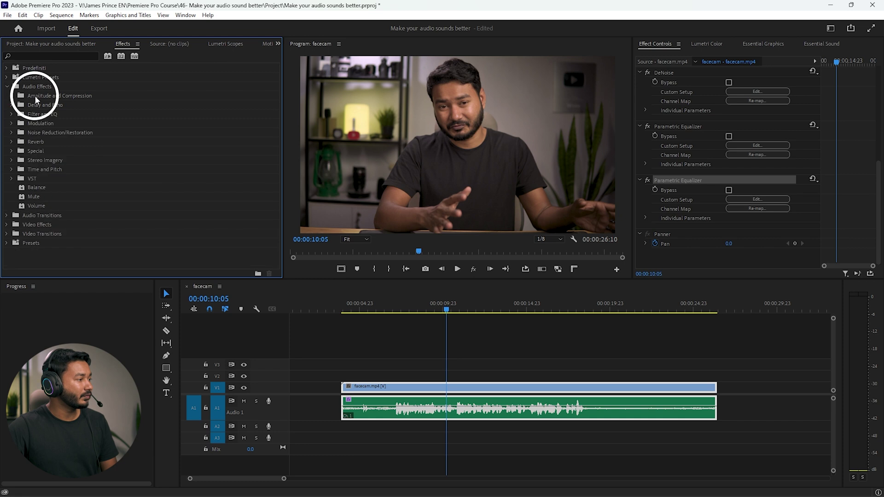
pyautogui.click(11, 96)
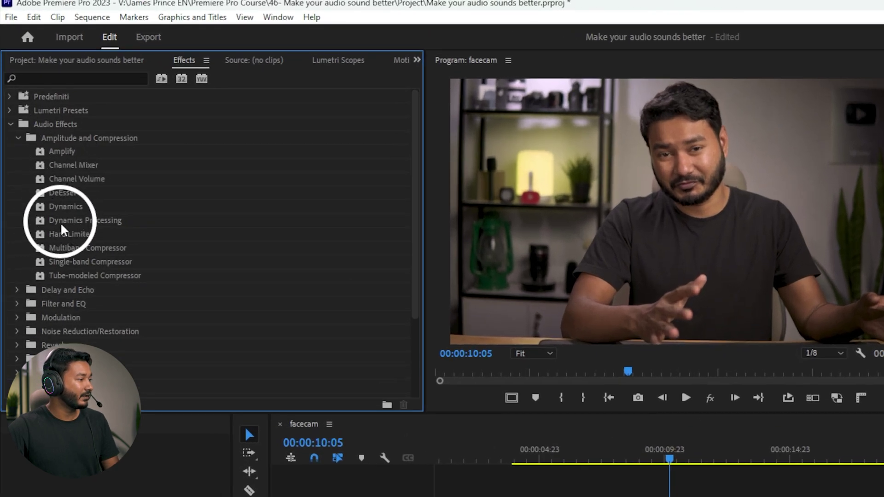
pyautogui.click(49, 196)
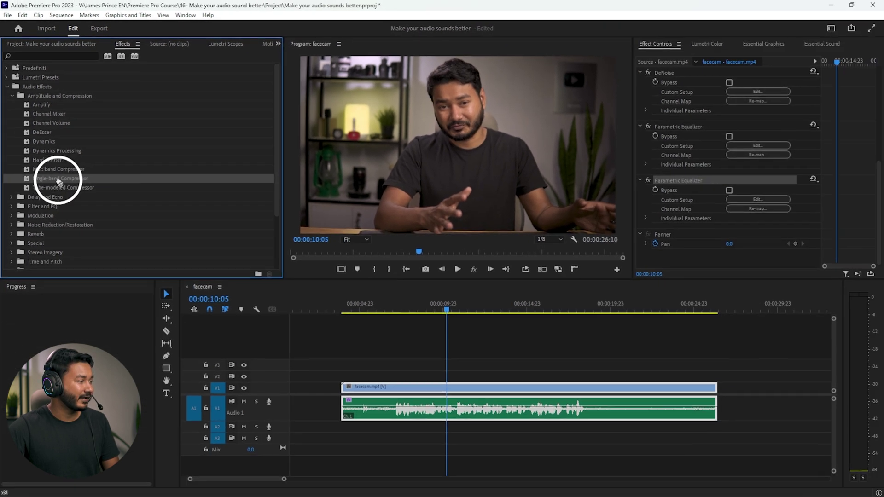
pyautogui.moveTo(82, 271); pyautogui.dragTo(440, 405)
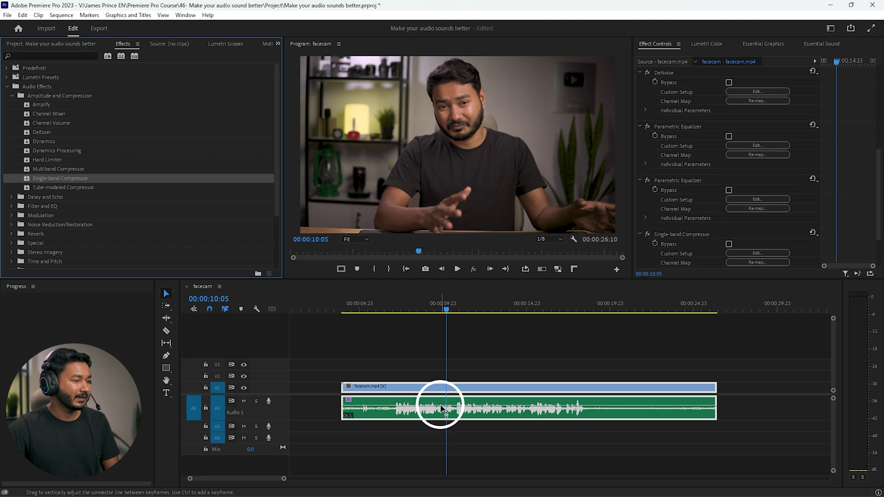
pyautogui.scroll(-2, 706, 79)
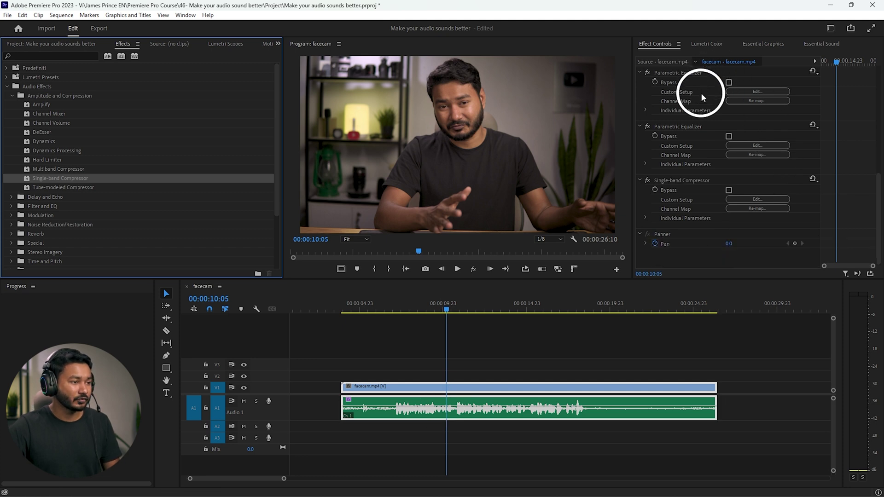
pyautogui.click(674, 179)
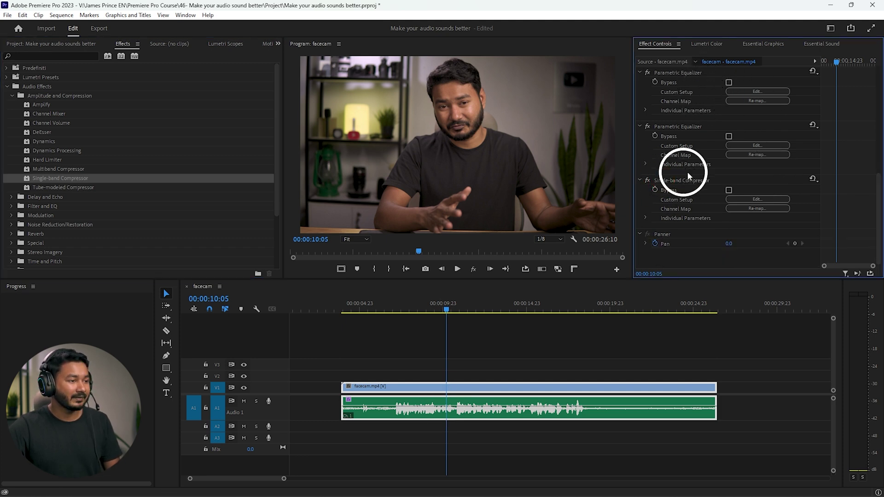
pyautogui.click(755, 199)
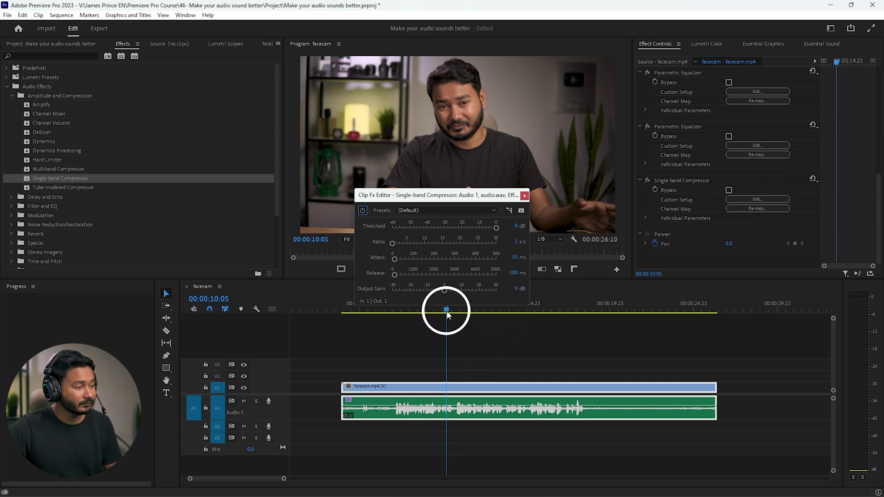
# - Play the speech with the default compressor settings and examine its peak level on the audio meters
pyautogui.moveTo(446, 311); pyautogui.dragTo(416, 312)
pyautogui.press('space')
pyautogui.moveTo(452, 198); pyautogui.dragTo(454, 172)
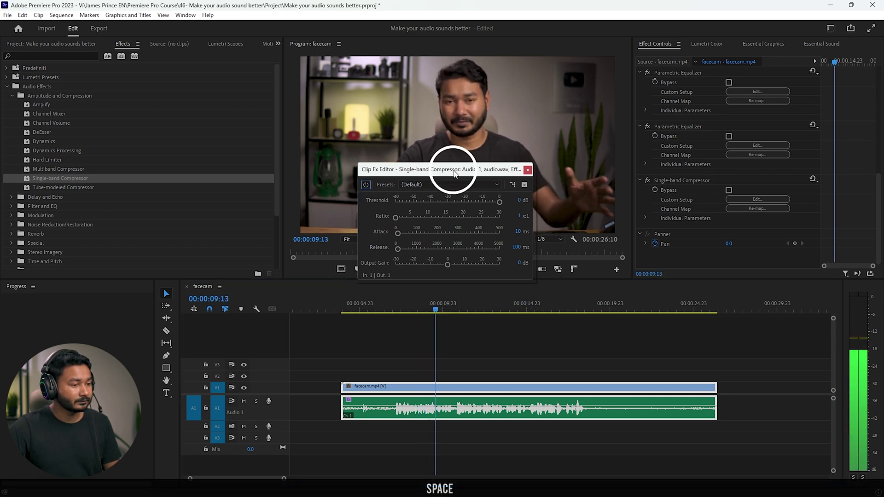
pyautogui.press('space')
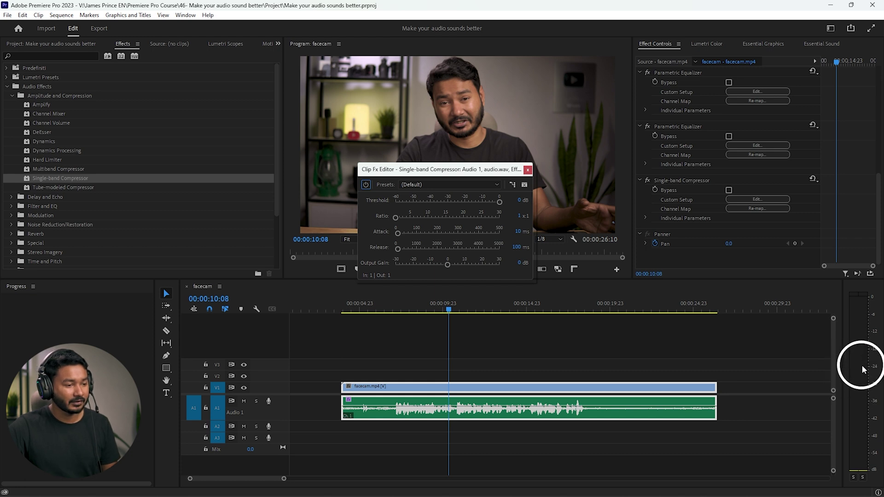
pyautogui.press('space')
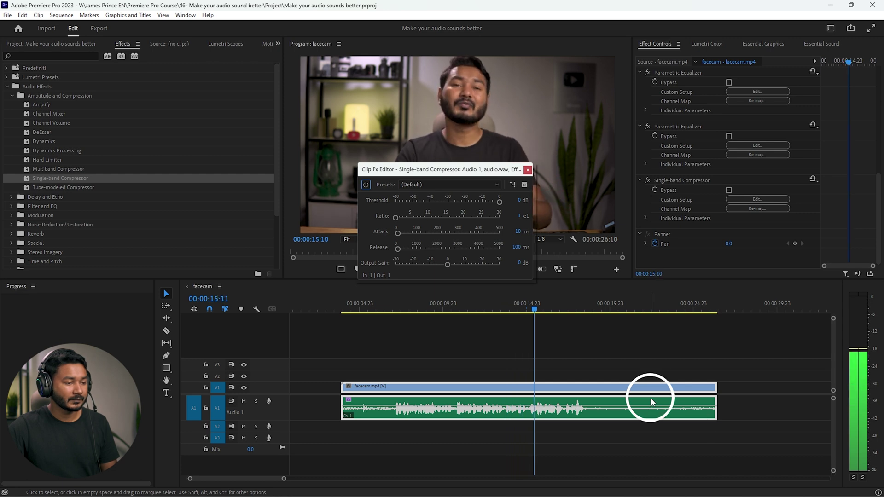
pyautogui.press('space')
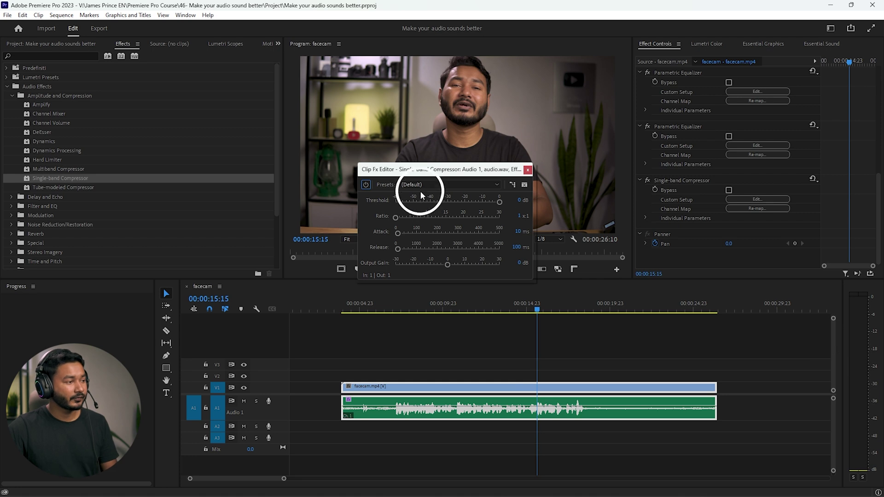
# - Set the Single-band Compressor's threshold to -18 dB and its ratio to 4
pyautogui.moveTo(413, 172)
pyautogui.mouseDown()
pyautogui.moveTo(405, 170)
pyautogui.moveTo(419, 179)
pyautogui.mouseUp()
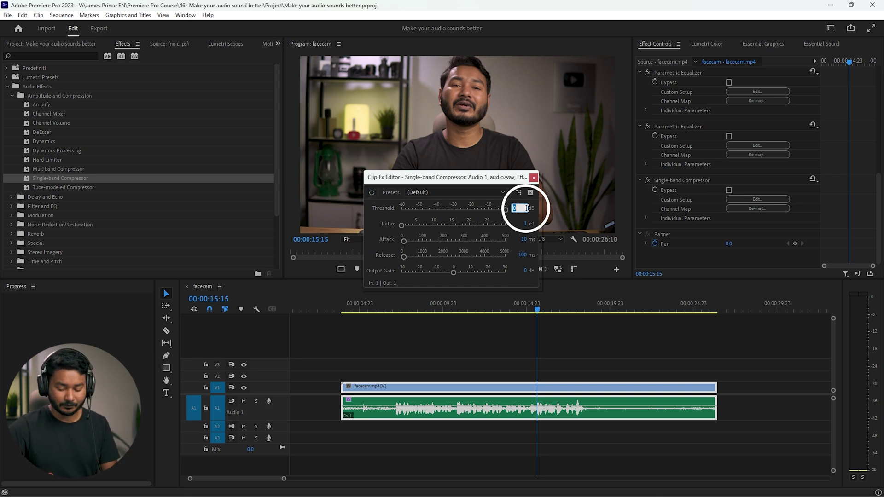
pyautogui.write('-18')
pyautogui.press('Return')
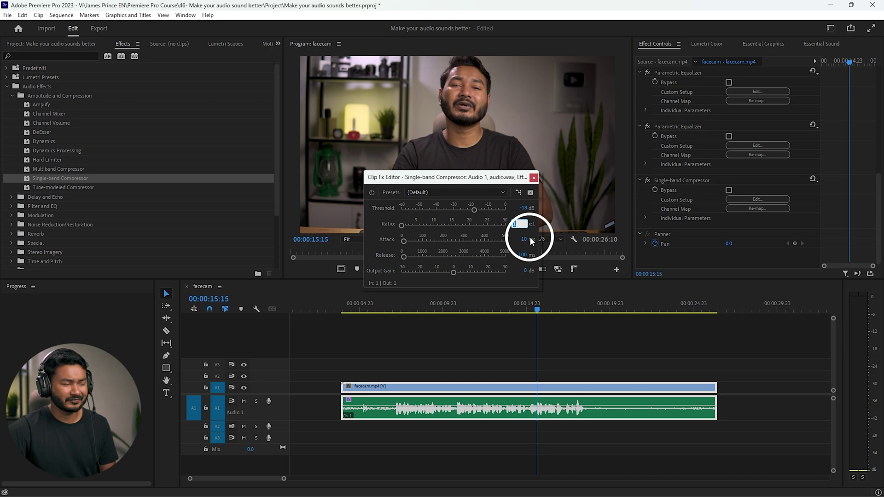
pyautogui.write('4')
pyautogui.click(535, 228)
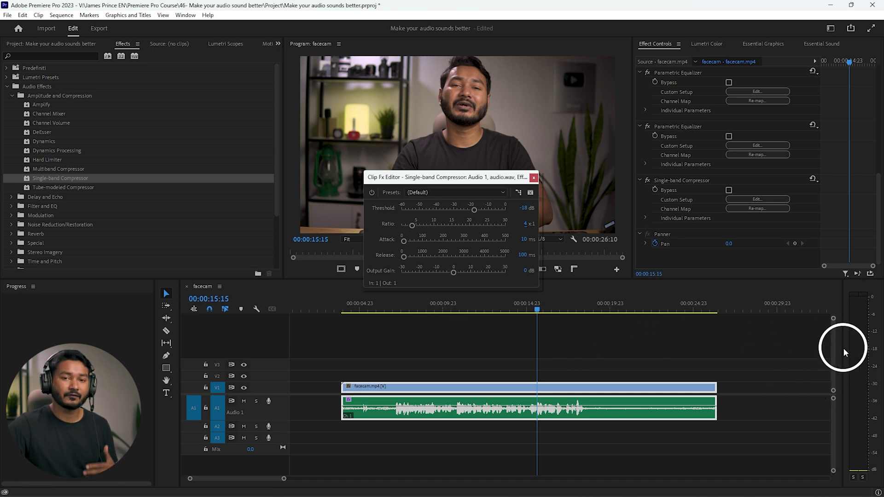
# - Play the audio from 00:00:08:06 and raise the compressor's output gain to about 14.5 dB
pyautogui.click(414, 309)
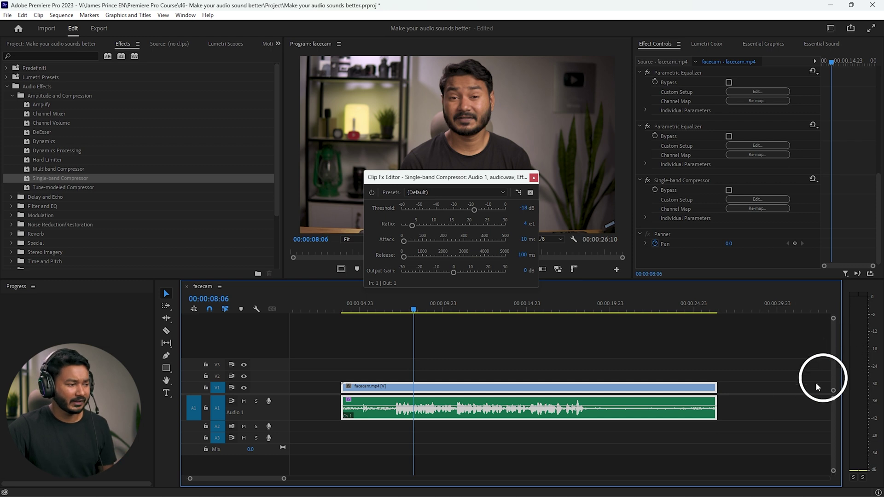
pyautogui.press('space')
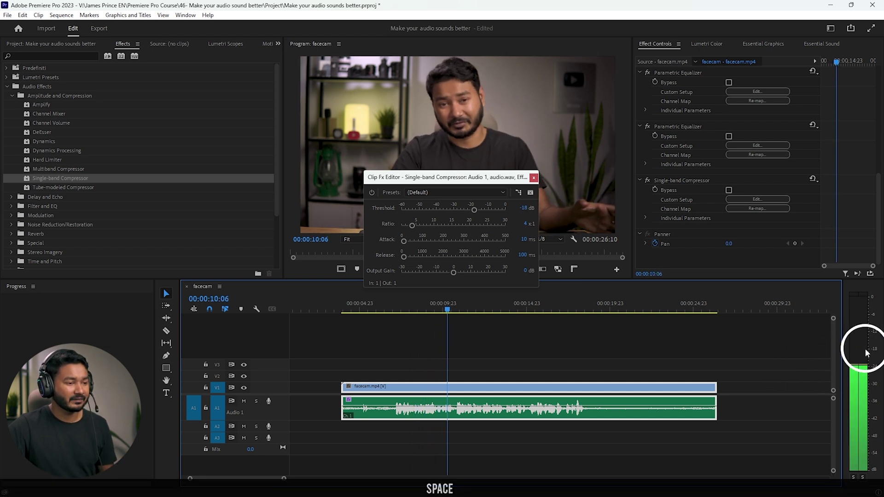
pyautogui.moveTo(454, 273); pyautogui.dragTo(479, 271)
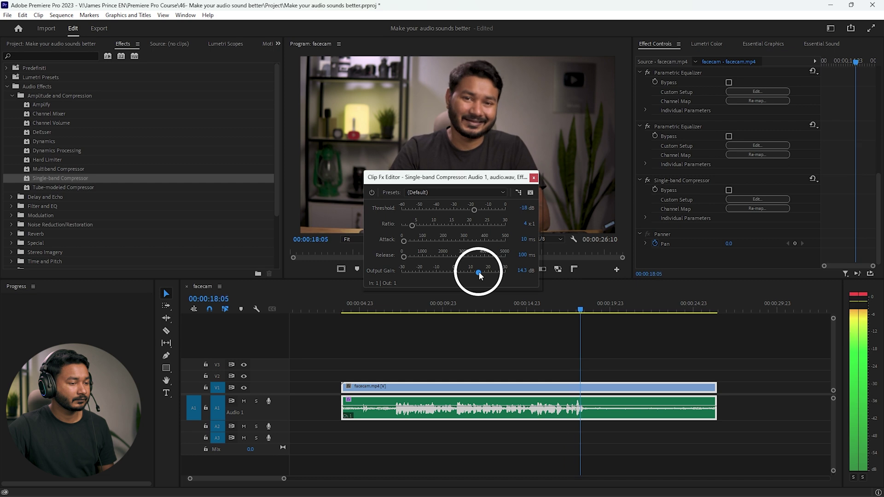
# - Replay the compressed speech, close the compressor's editor, and check the audio meters for clipping
pyautogui.press('space')
pyautogui.moveTo(542, 310); pyautogui.dragTo(400, 314)
pyautogui.press('space')
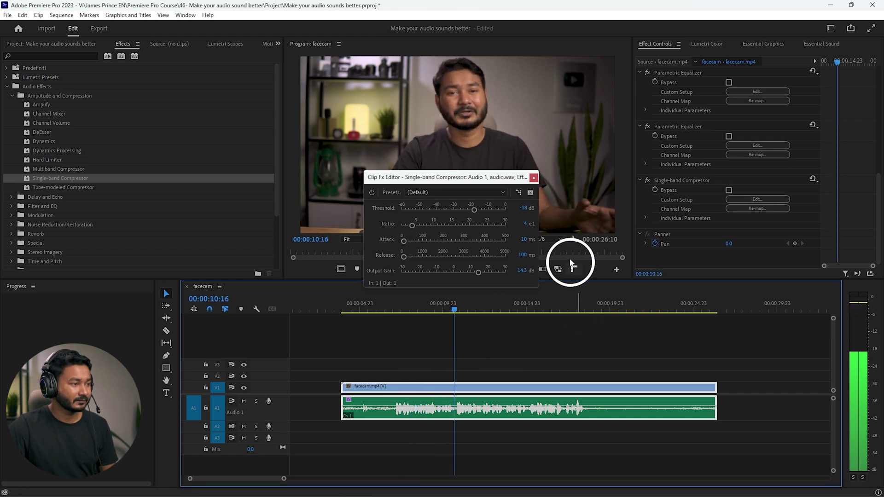
pyautogui.press('space')
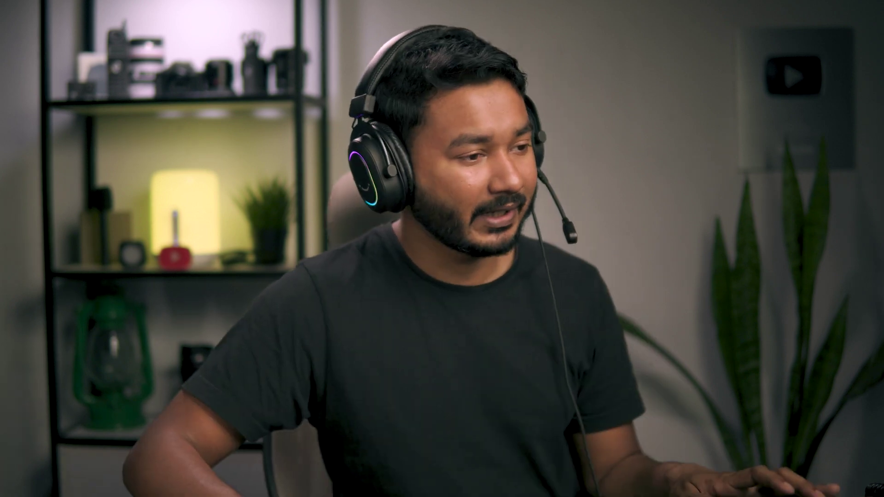
pyautogui.press('space')
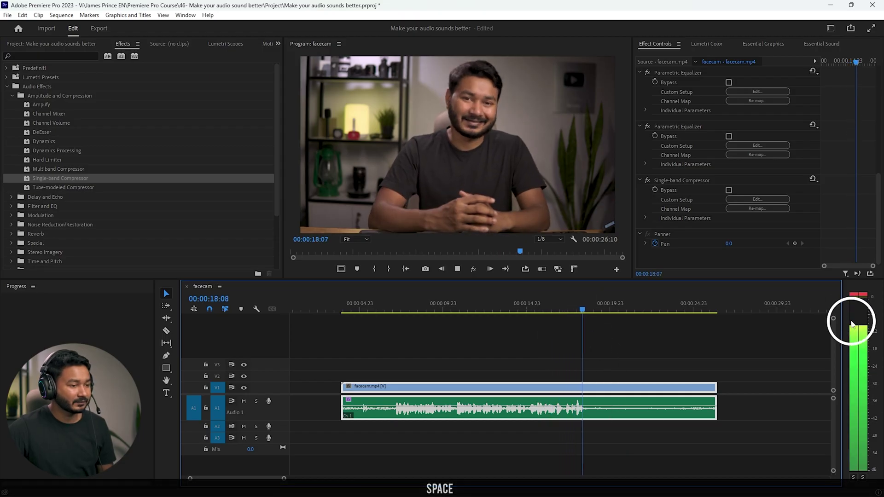
pyautogui.press('space')
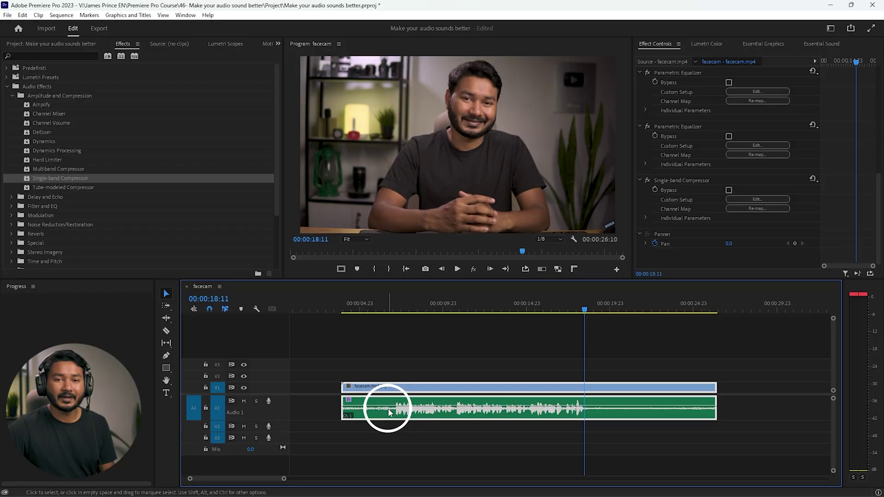
# - Apply the Hard Limiter effect to the Audio 1 clip and open its custom setup
pyautogui.click(123, 46)
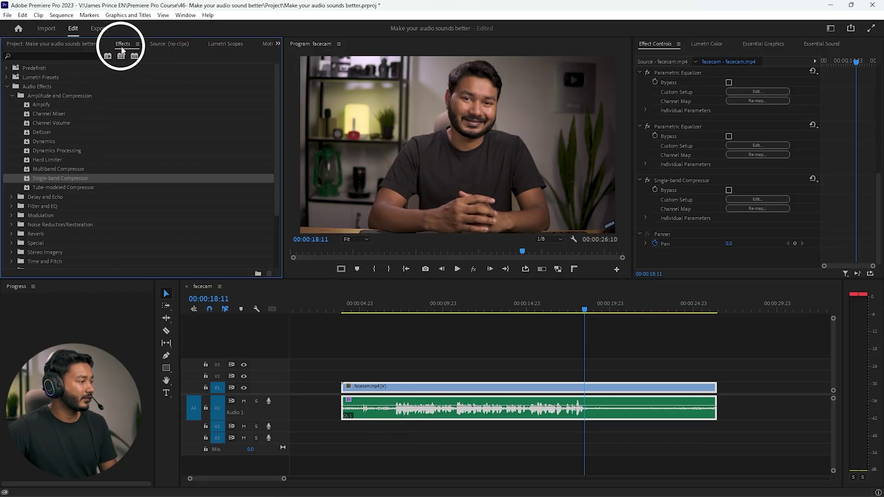
pyautogui.click(43, 159)
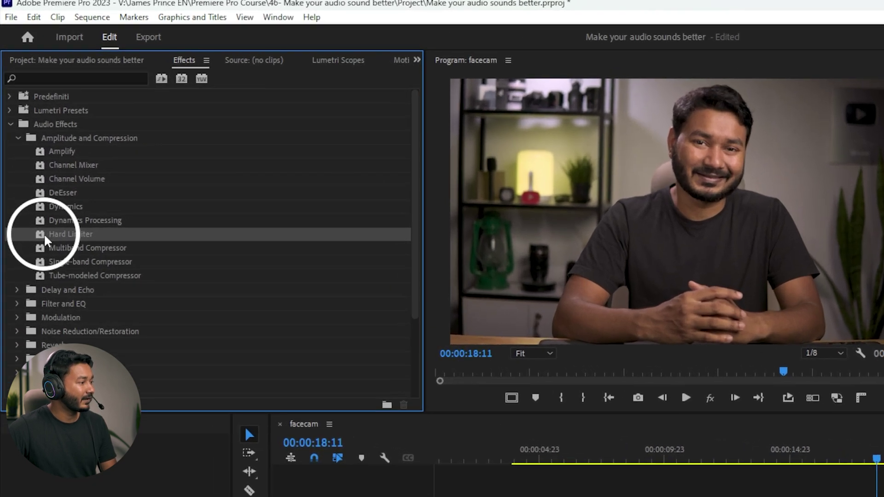
pyautogui.moveTo(43, 233); pyautogui.dragTo(764, 496)
pyautogui.click(665, 44)
pyautogui.click(676, 181)
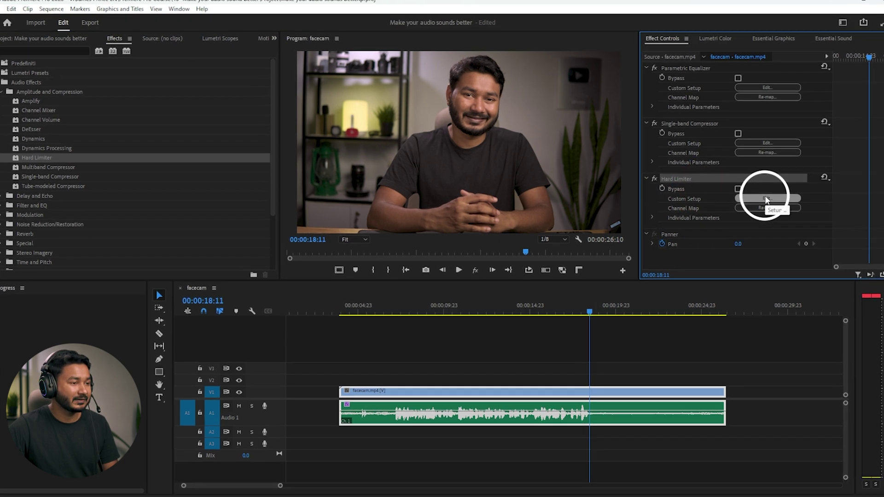
pyautogui.click(766, 198)
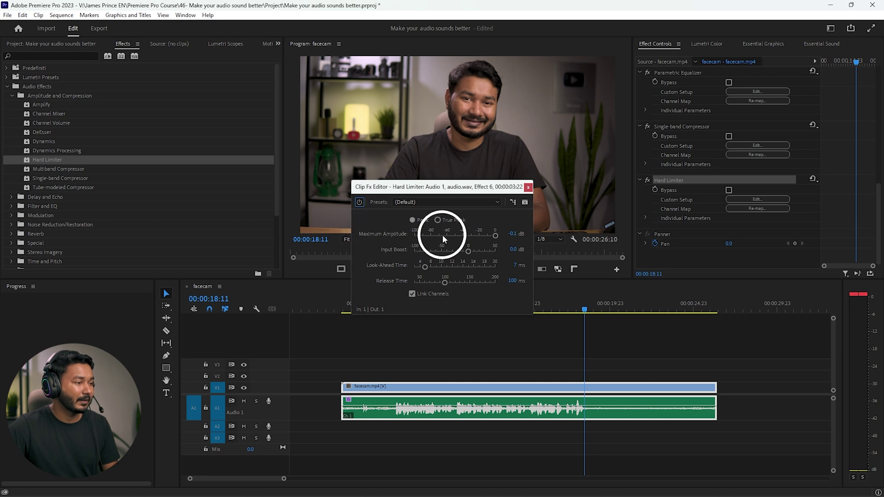
# - Set the Hard Limiter's maximum amplitude to -2 dB and move the playhead back to about 00:00:16:13
pyautogui.click(511, 234)
pyautogui.write('-')
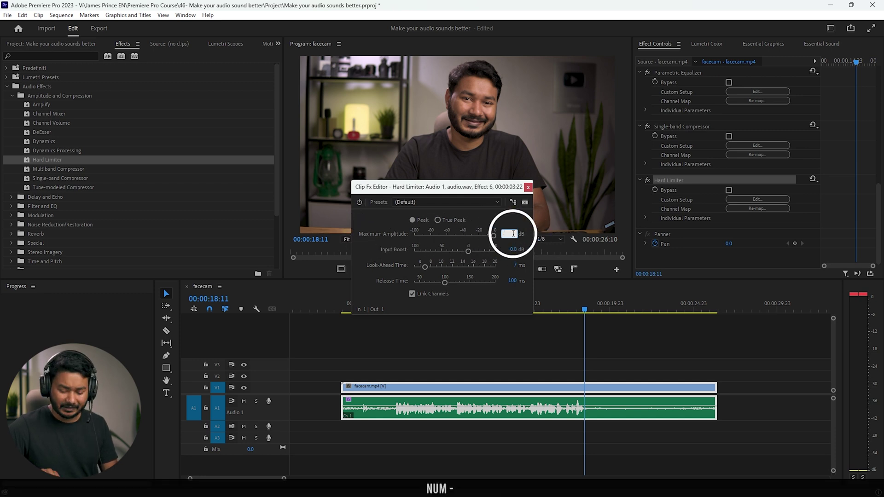
pyautogui.write('2')
pyautogui.click(375, 232)
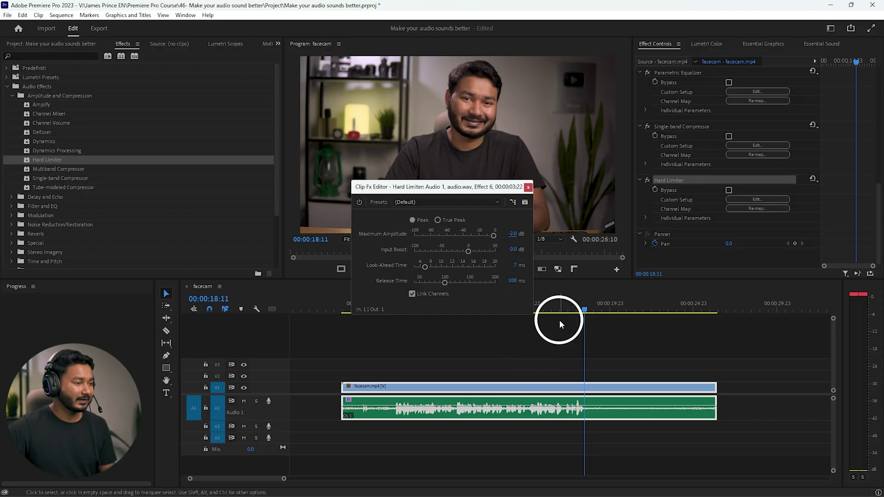
pyautogui.click(553, 310)
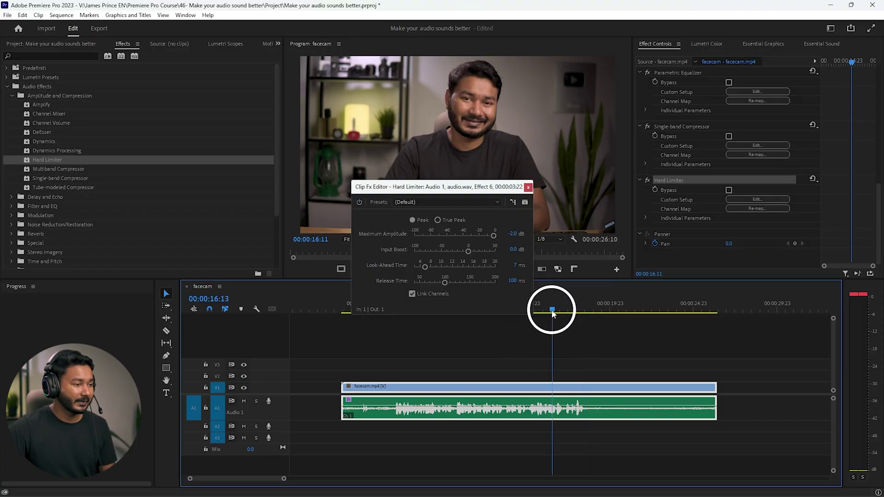
# - Play the limited speech from about 00:00:16:13 while checking the audio meters, stop playback, and close the Hard Limiter editor
pyautogui.press('space')
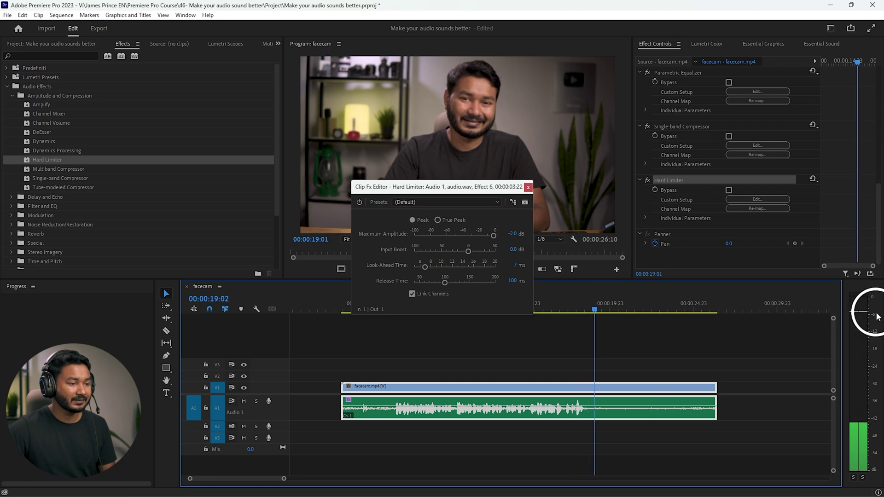
pyautogui.press('space')
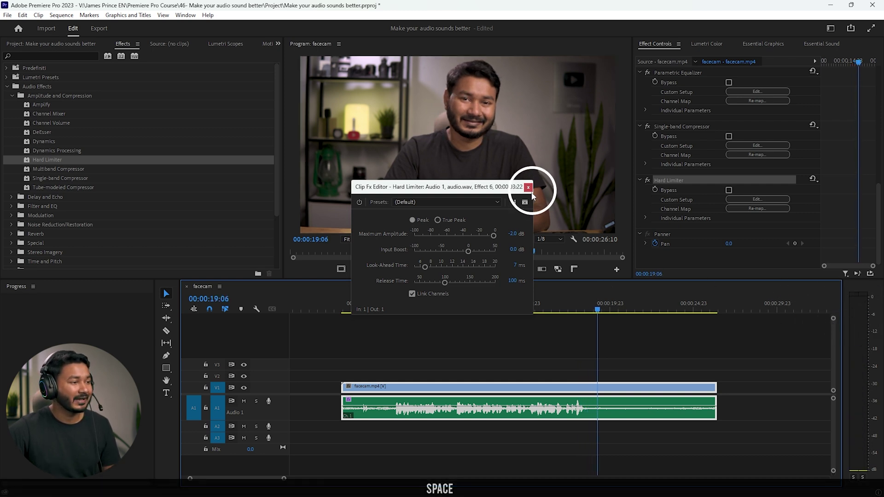
pyautogui.click(529, 189)
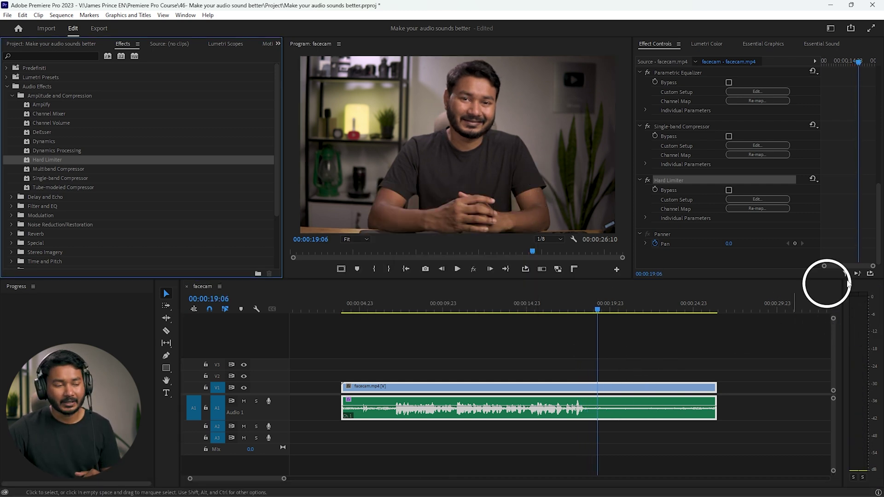
# - Save the clip's DeNoise, both Parametric Equalizers, Single-band Compressor and Hard Limiter together as a preset named "Better Sound"
pyautogui.scroll(1, 709, 341)
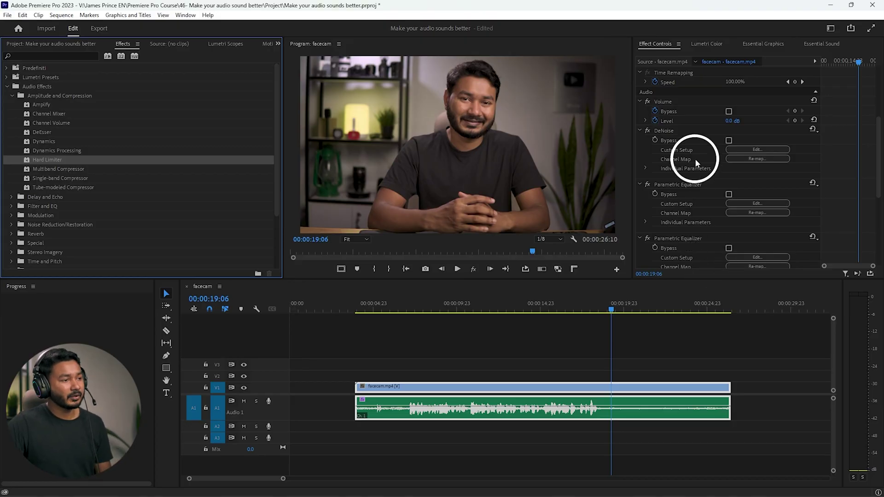
pyautogui.scroll(2, 697, 162)
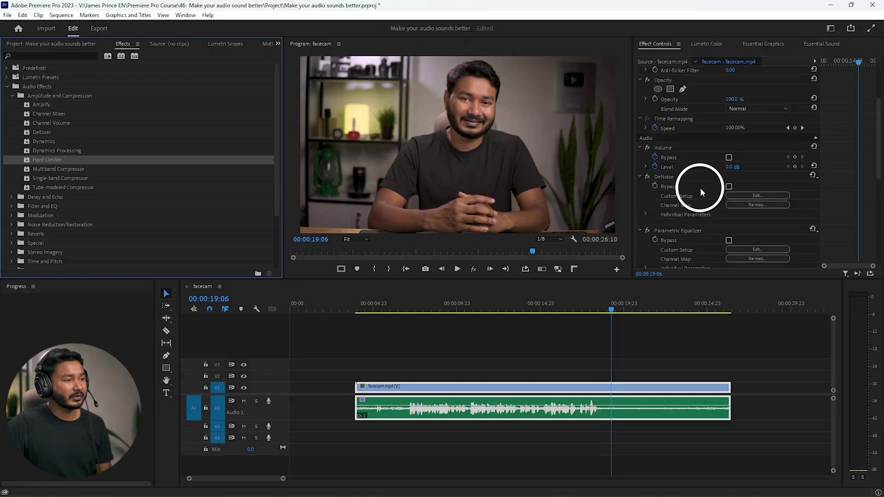
pyautogui.click(665, 177)
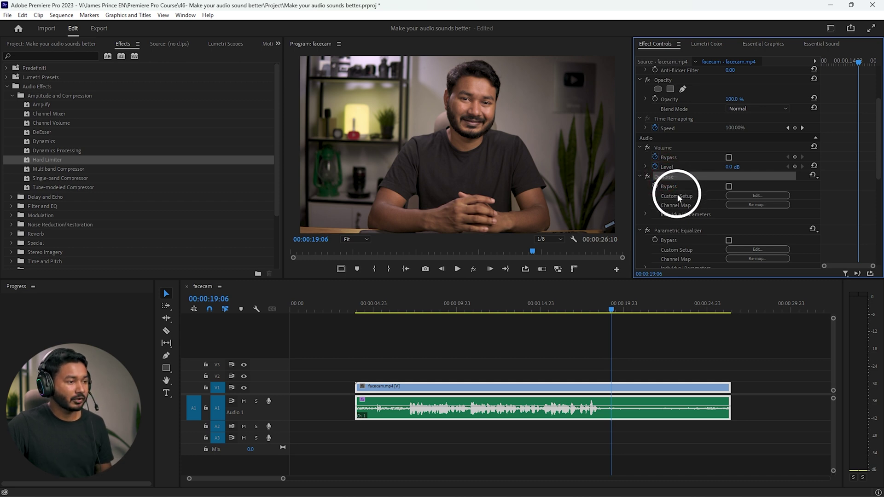
pyautogui.scroll(-5, 687, 215)
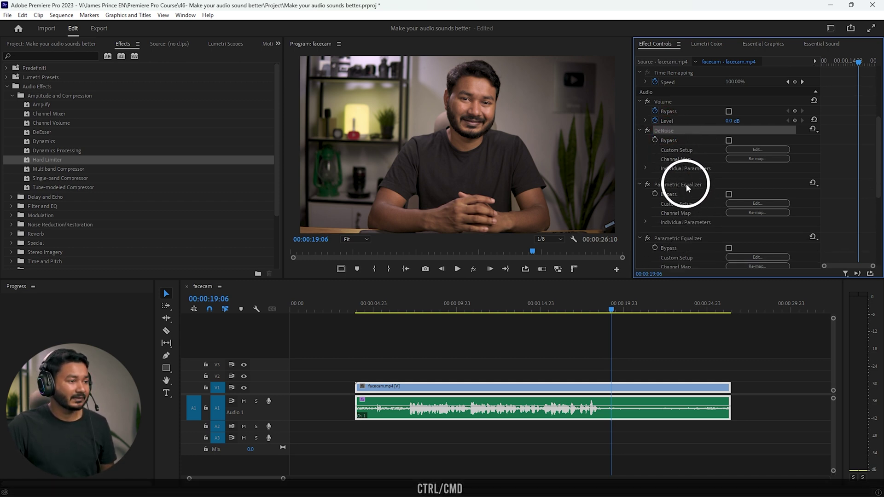
pyautogui.keyDown('ctrl'); pyautogui.click(686, 184); pyautogui.keyUp('ctrl')
pyautogui.keyDown('ctrl'); pyautogui.click(683, 223); pyautogui.keyUp('ctrl')
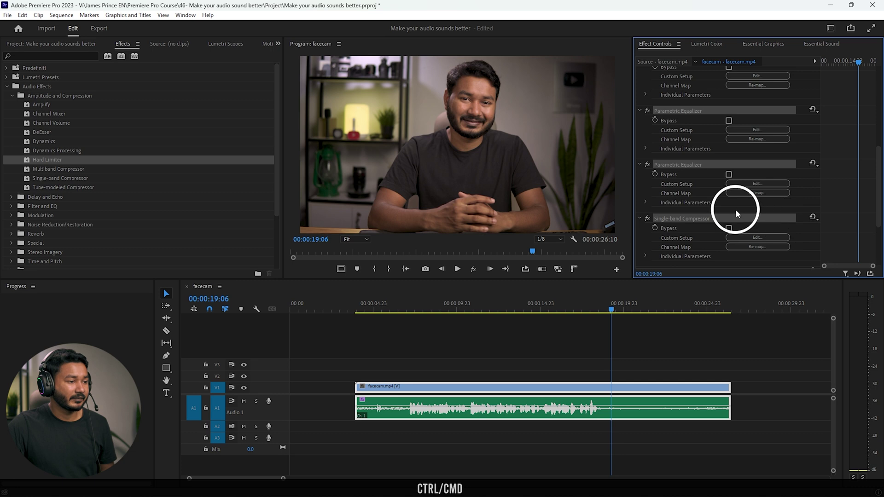
pyautogui.scroll(-3, 698, 206)
pyautogui.scroll(2, 819, 107)
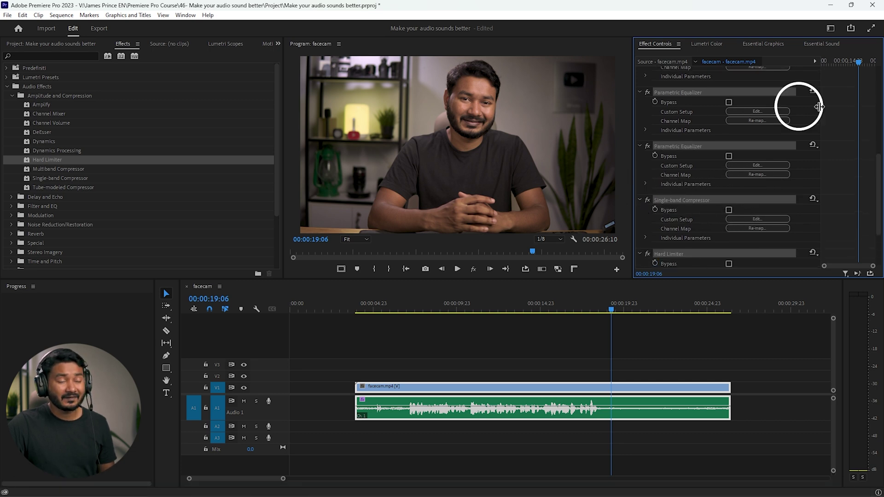
pyautogui.rightClick(695, 145)
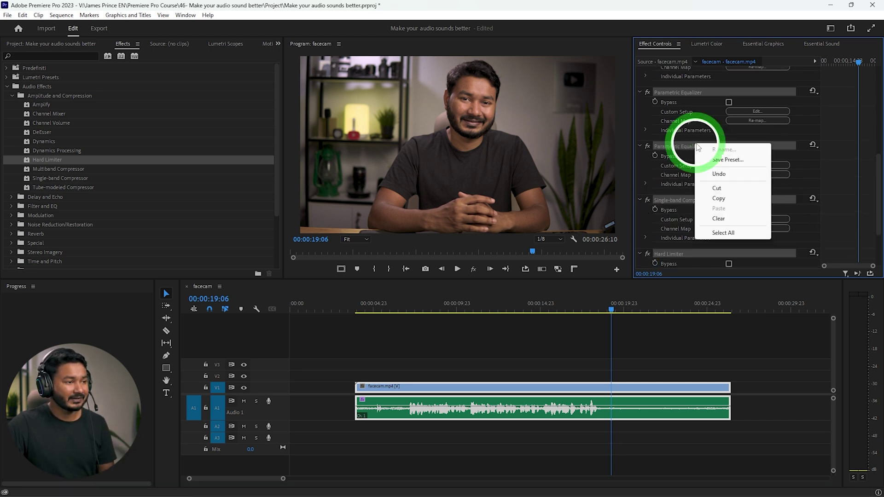
pyautogui.click(737, 160)
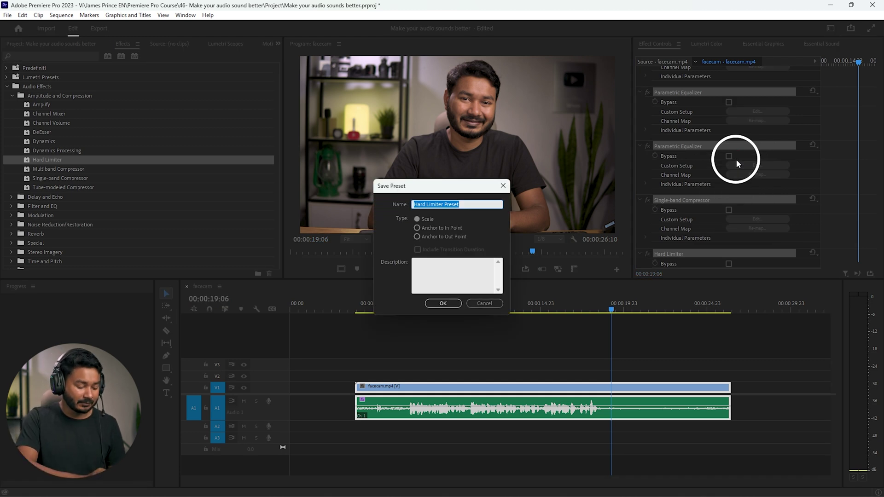
pyautogui.write('Better Sound')
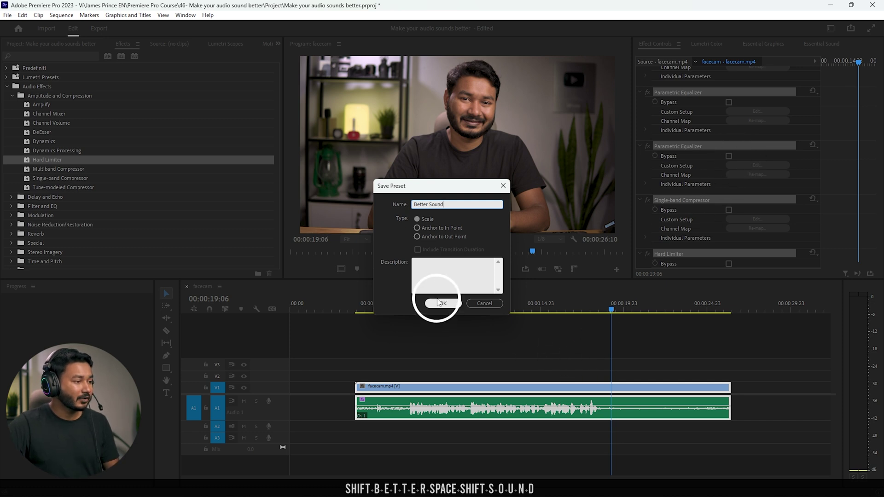
pyautogui.click(438, 302)
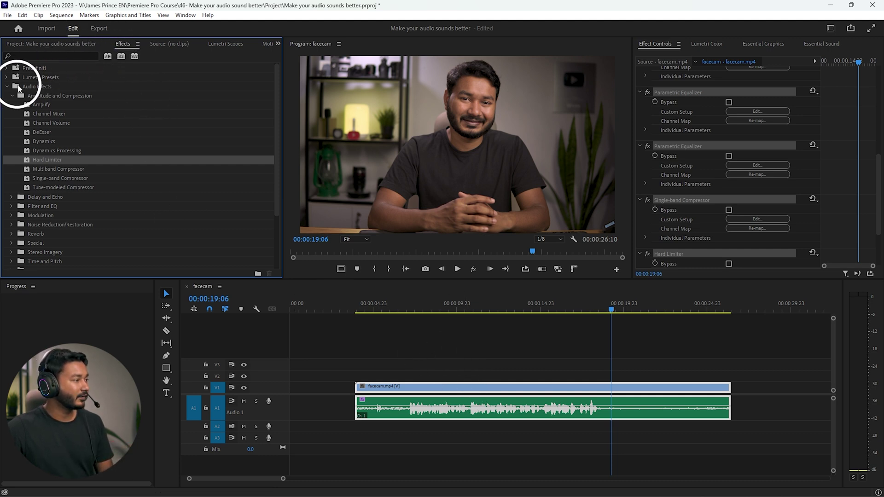
# - Collapse the effect folders, search the effects for "bett", and try placing the Better Sound preset on the Audio 1 clip
pyautogui.click(6, 78)
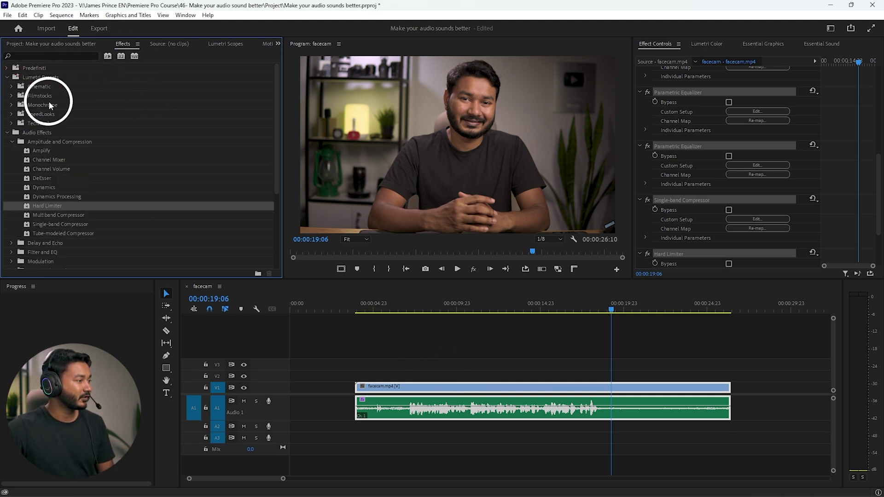
pyautogui.click(6, 79)
pyautogui.click(8, 87)
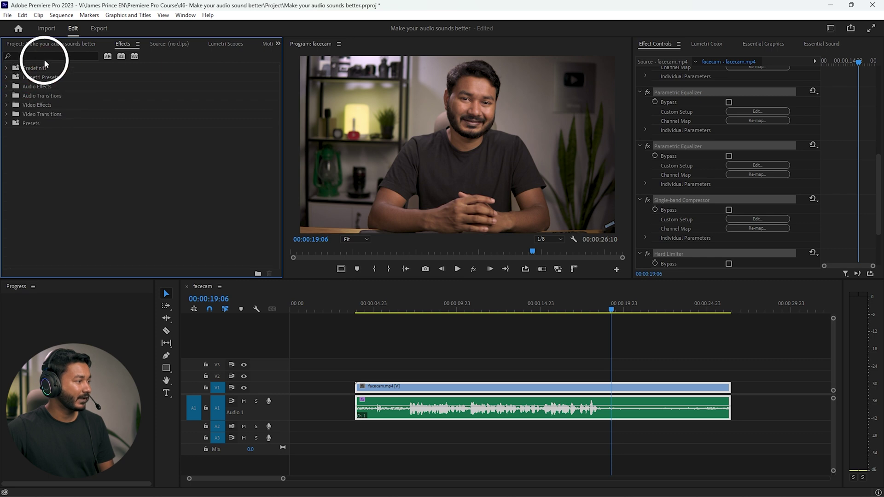
pyautogui.write('bett')
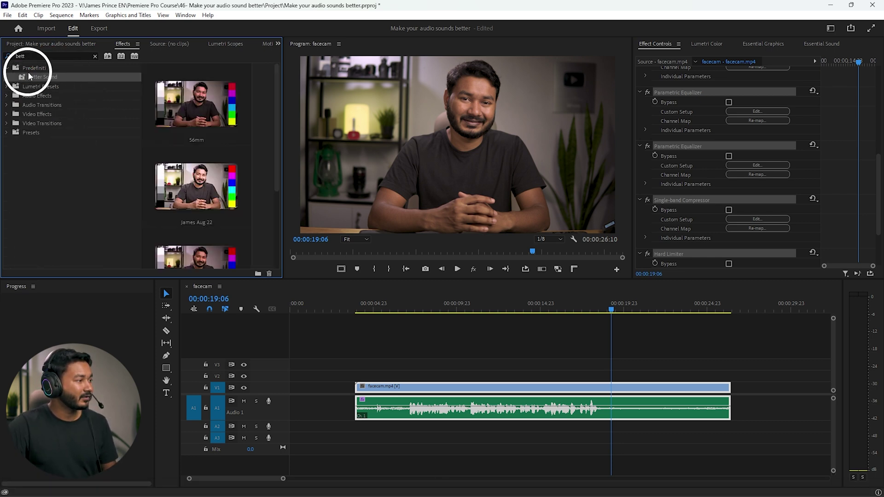
pyautogui.moveTo(28, 75); pyautogui.dragTo(360, 344)
pyautogui.moveTo(514, 488); pyautogui.dragTo(490, 396)
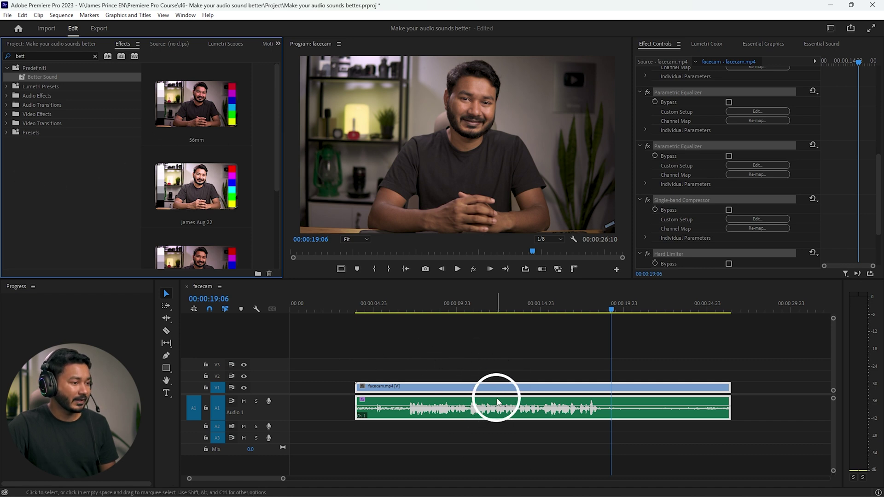
# - Clear all the selected audio effects from the Audio 1 clip, from DeNoise through Hard Limiter
pyautogui.scroll(2, 722, 180)
pyautogui.rightClick(705, 141)
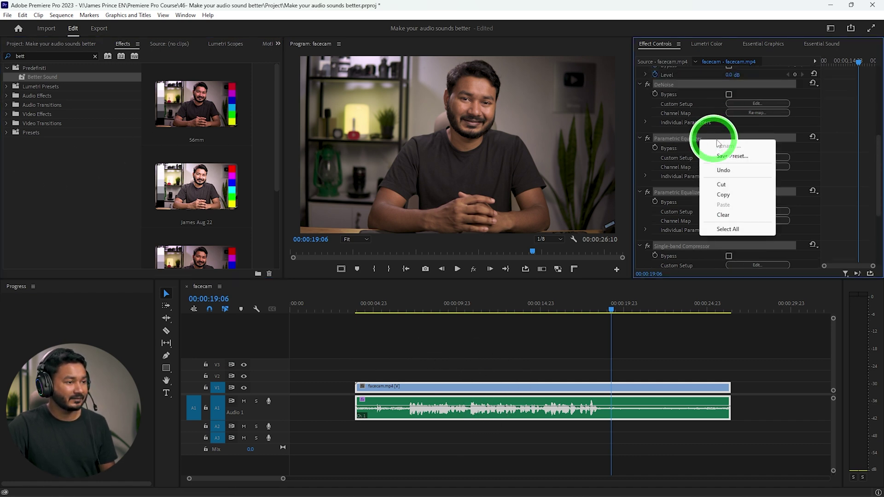
pyautogui.click(724, 215)
# - Play the unprocessed speech from its beginning, apply the Better Sound preset to the Audio 1 clip during playback, and stop
pyautogui.click(412, 304)
pyautogui.press('space')
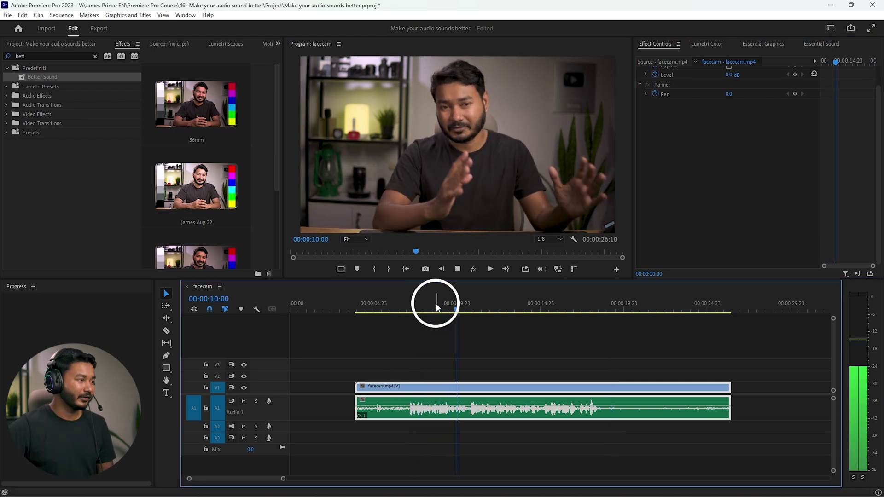
pyautogui.moveTo(37, 77); pyautogui.dragTo(466, 407)
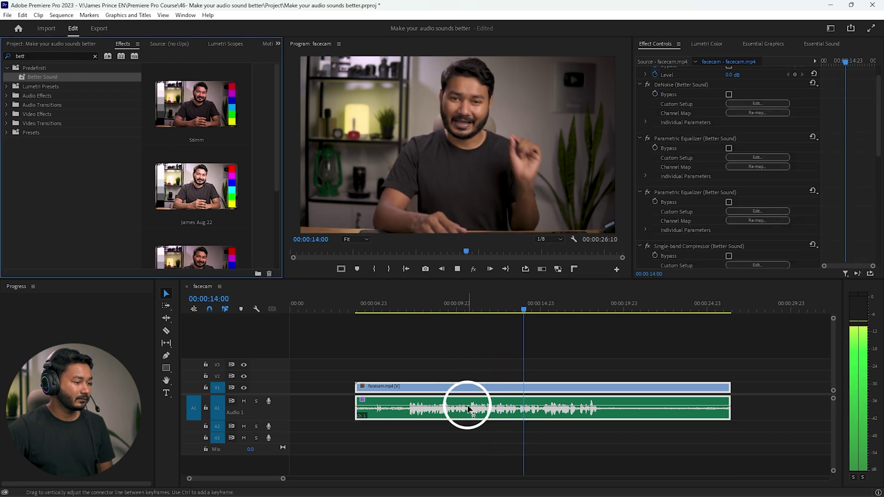
pyautogui.press('space')
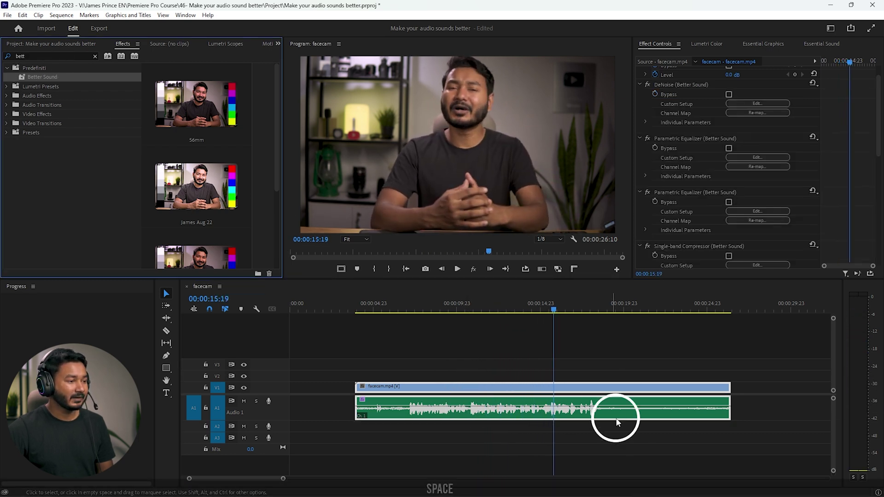
# - Compare the speech with the Better Sound effects turned off, turn them back on, and return the playhead to 00:00:07:03
pyautogui.scroll(1, 651, 145)
pyautogui.moveTo(422, 310); pyautogui.dragTo(526, 309)
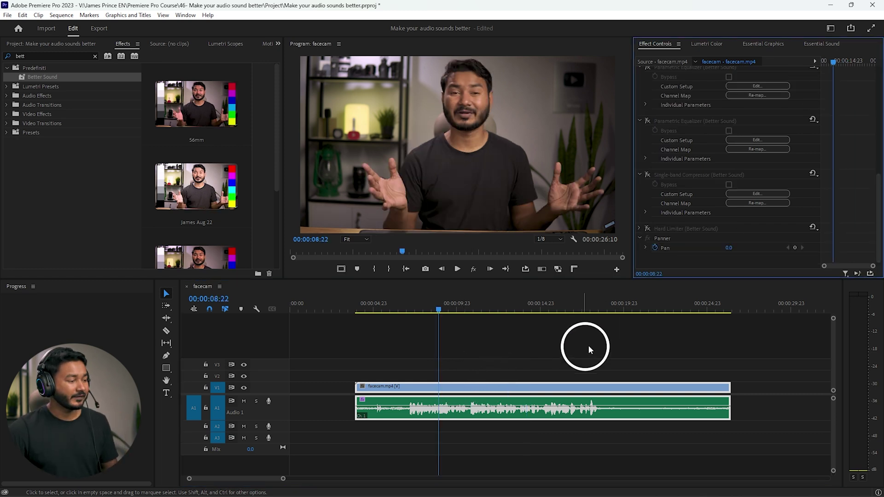
pyautogui.click(422, 316)
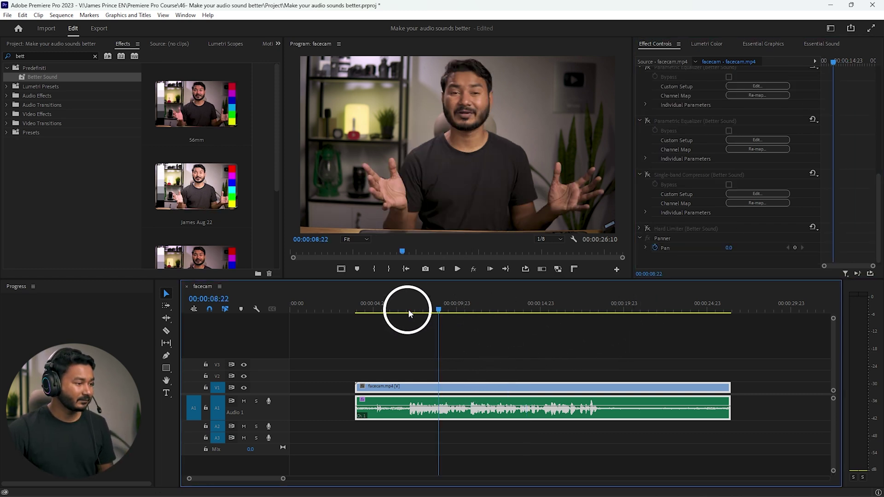
pyautogui.press('space')
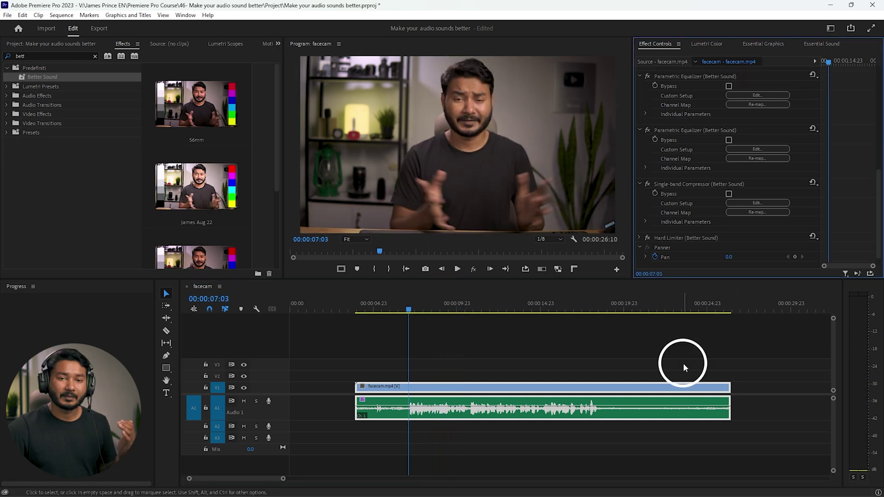
# - Play the speech from 00:00:07:03 with the Better Sound effects enabled, and save the project
pyautogui.click(410, 309)
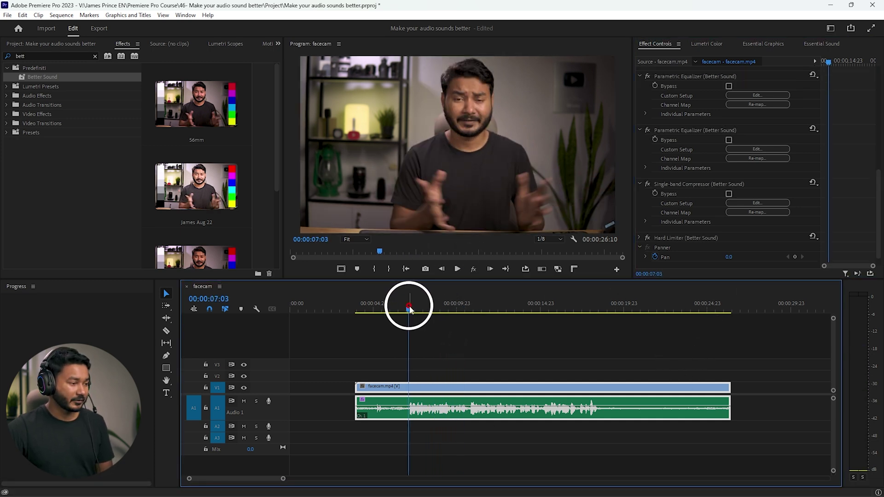
pyautogui.press('space')
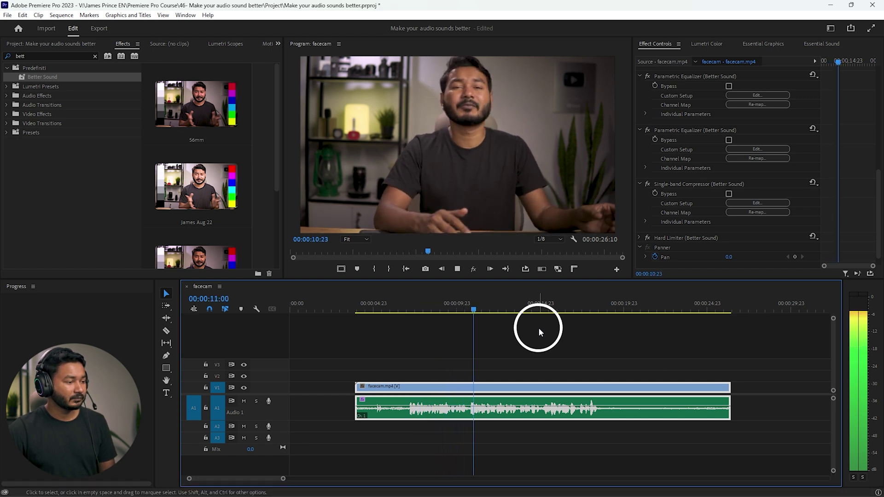
pyautogui.hotkey('ctrl', 's')
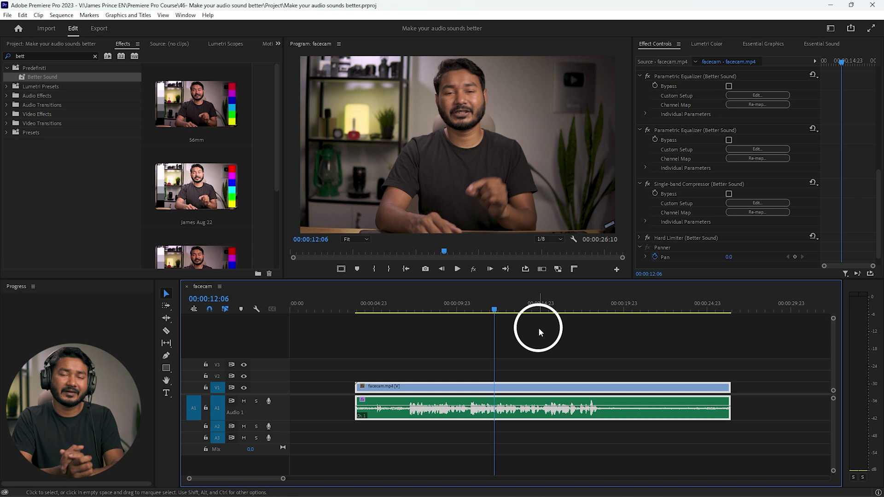